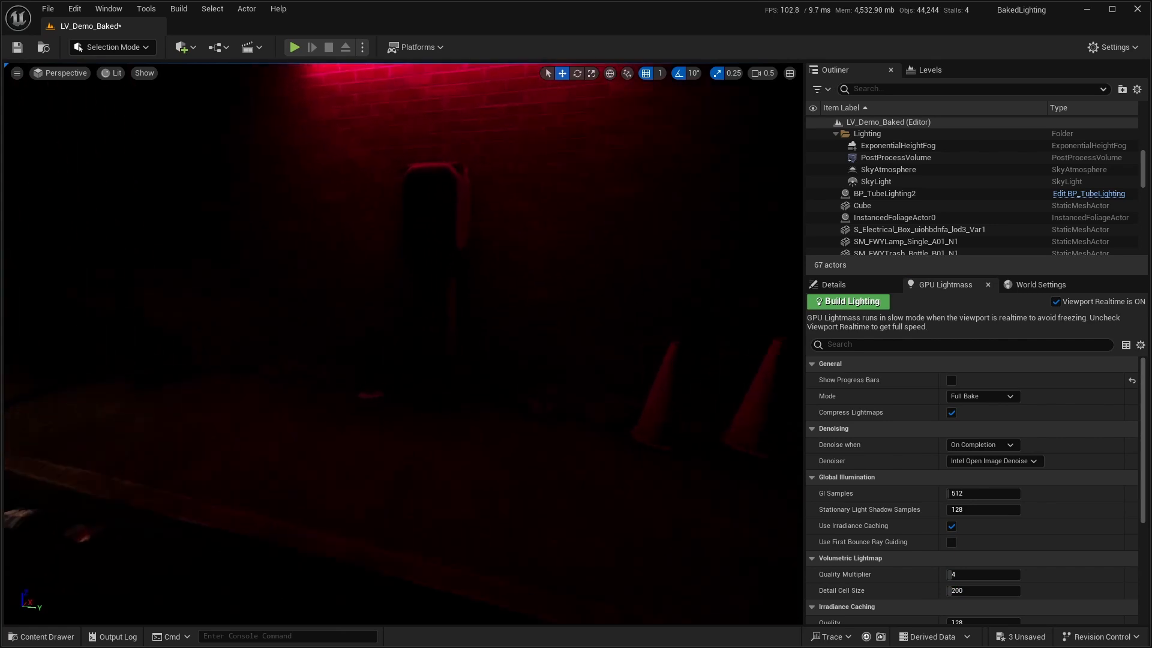
{"action": "key", "text": "s"}
{"action": "right_click_drag", "start_coordinate": [575, 360], "coordinate": [525, 348]}
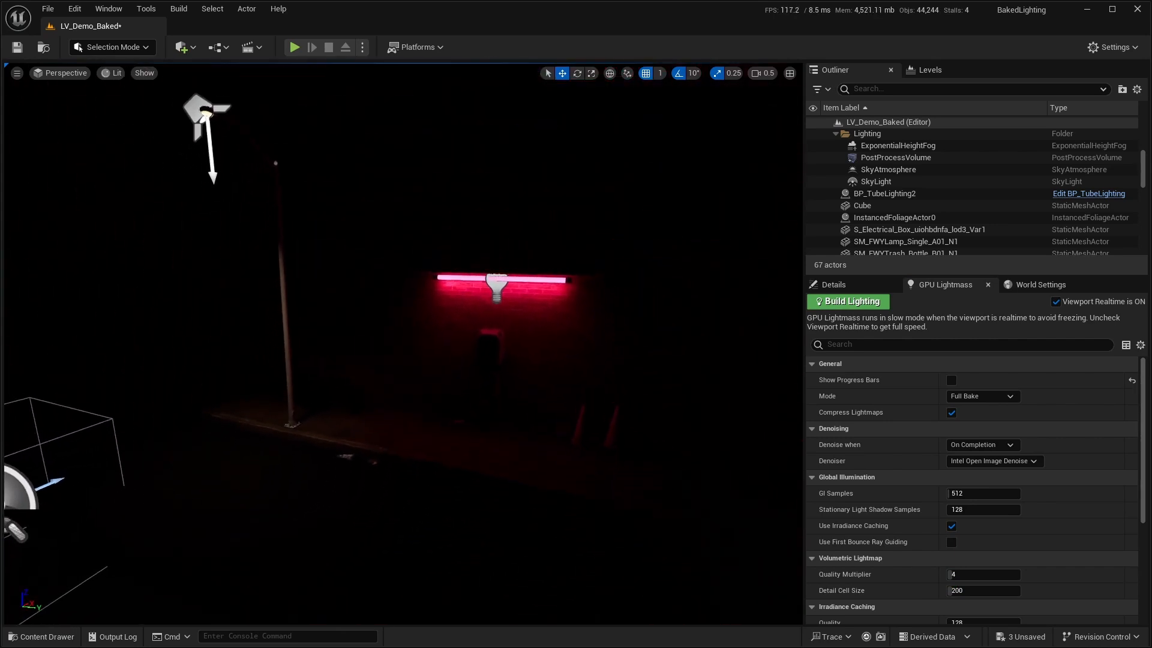
{"action": "left_click", "coordinate": [497, 277]}
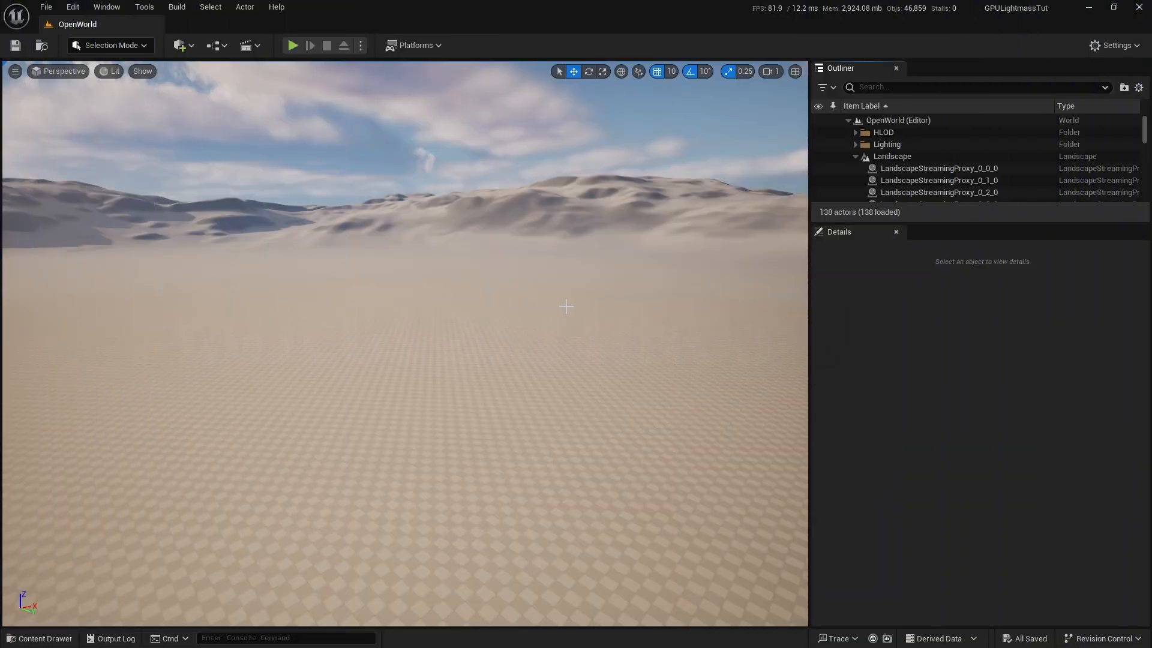
Enable Support Hardware Ray Tracing in the project's rendering settings and accept enabling the skin cache automatically.
{"action": "left_click", "coordinate": [72, 6]}
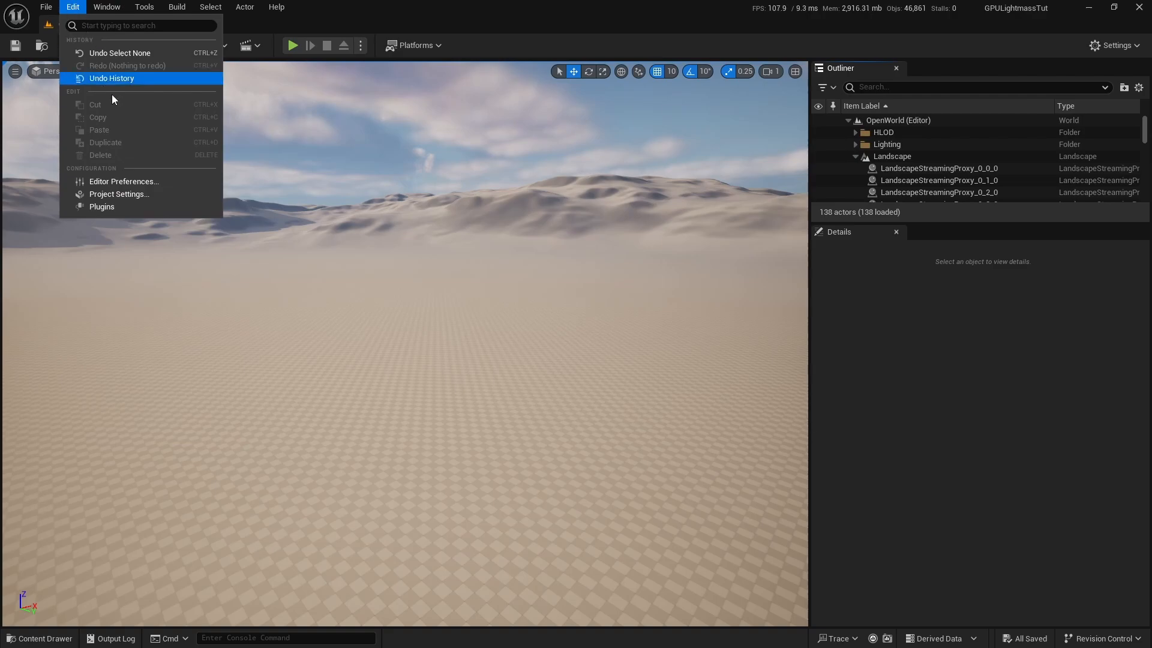
{"action": "left_click", "coordinate": [120, 194]}
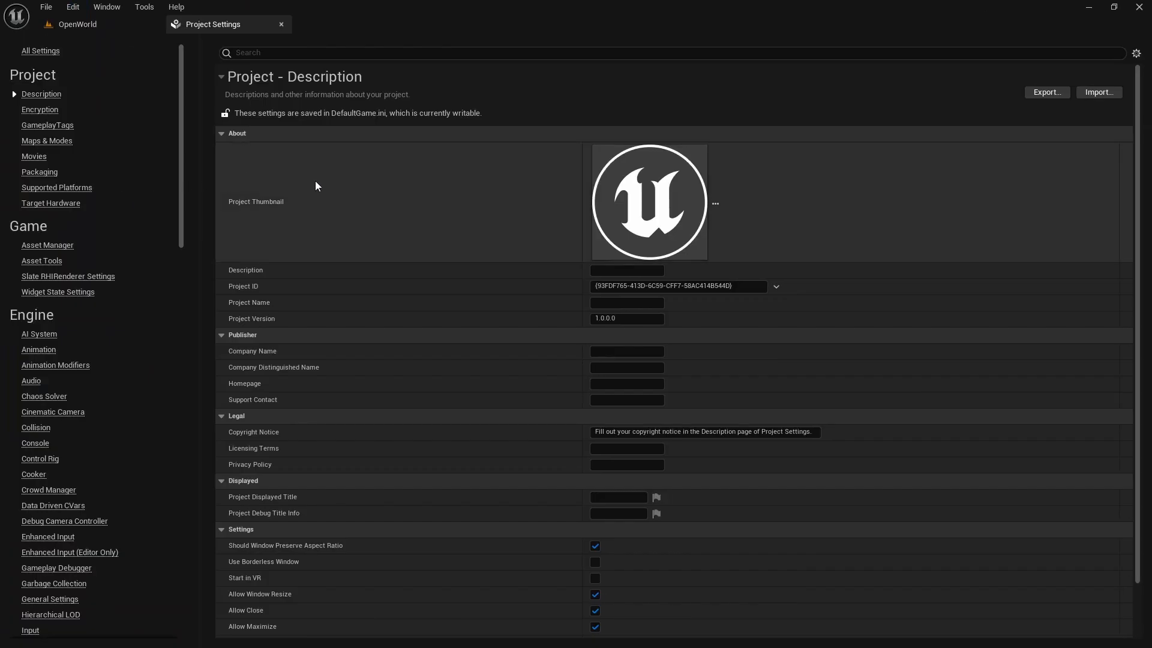
{"action": "scroll", "coordinate": [77, 252], "scroll_direction": "down", "scroll_amount": 15}
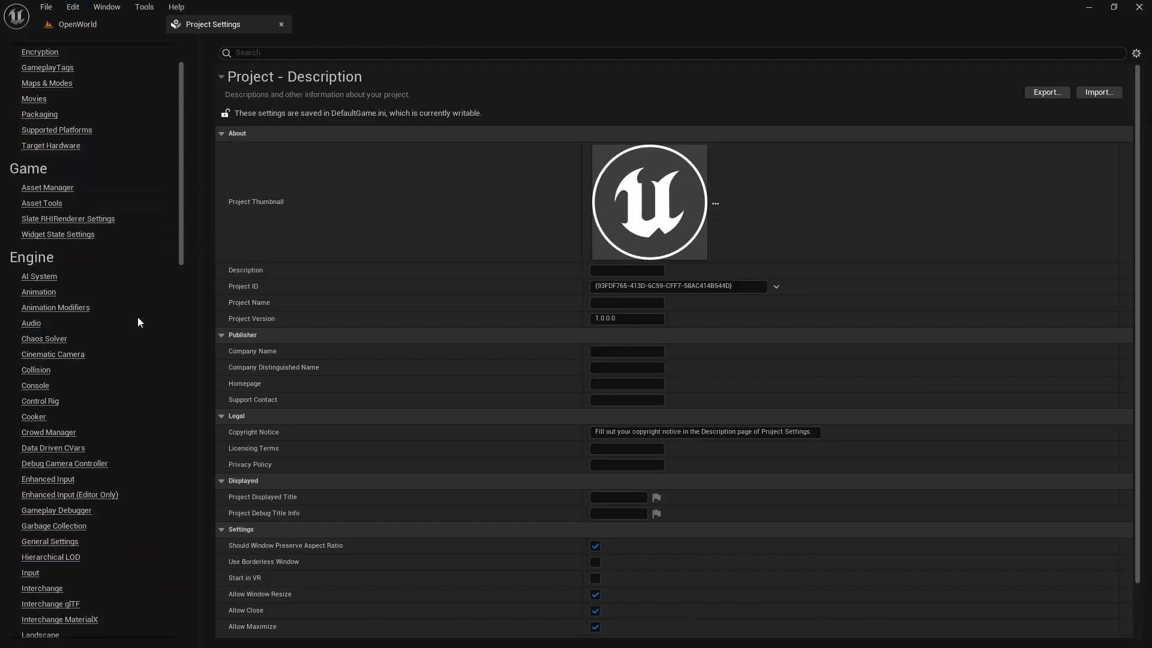
{"action": "scroll", "coordinate": [146, 243], "scroll_direction": "down", "scroll_amount": 1}
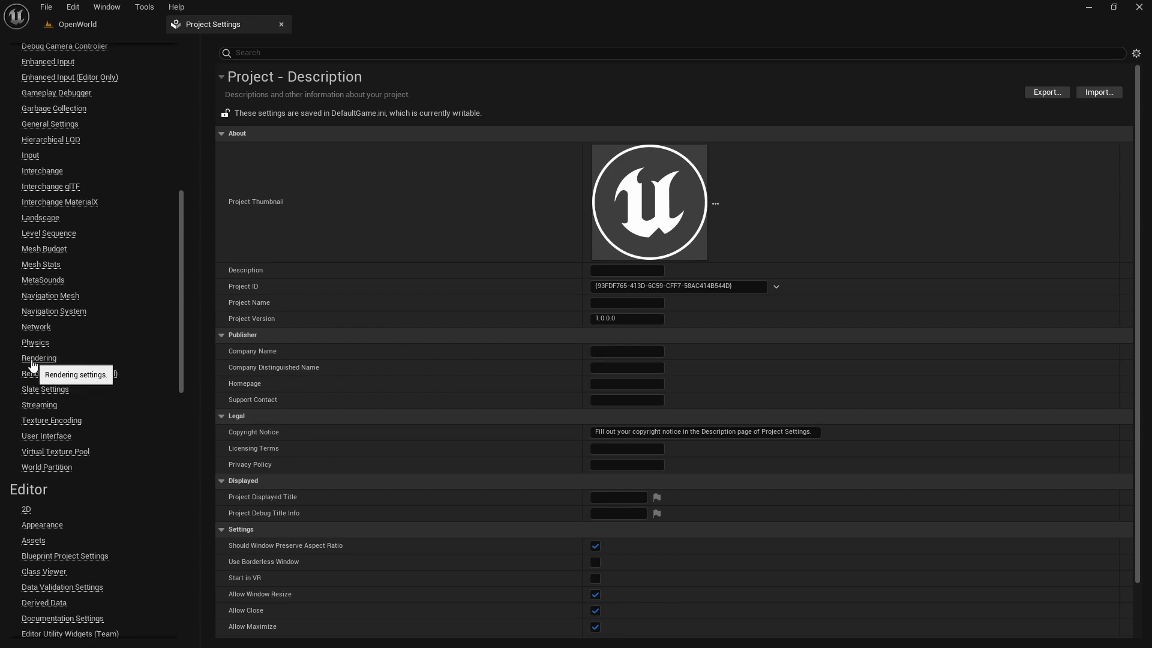
{"action": "left_click", "coordinate": [32, 362]}
{"action": "scroll", "coordinate": [397, 268], "scroll_direction": "down", "scroll_amount": 14}
{"action": "right_click_drag", "start_coordinate": [398, 336], "coordinate": [400, 94]}
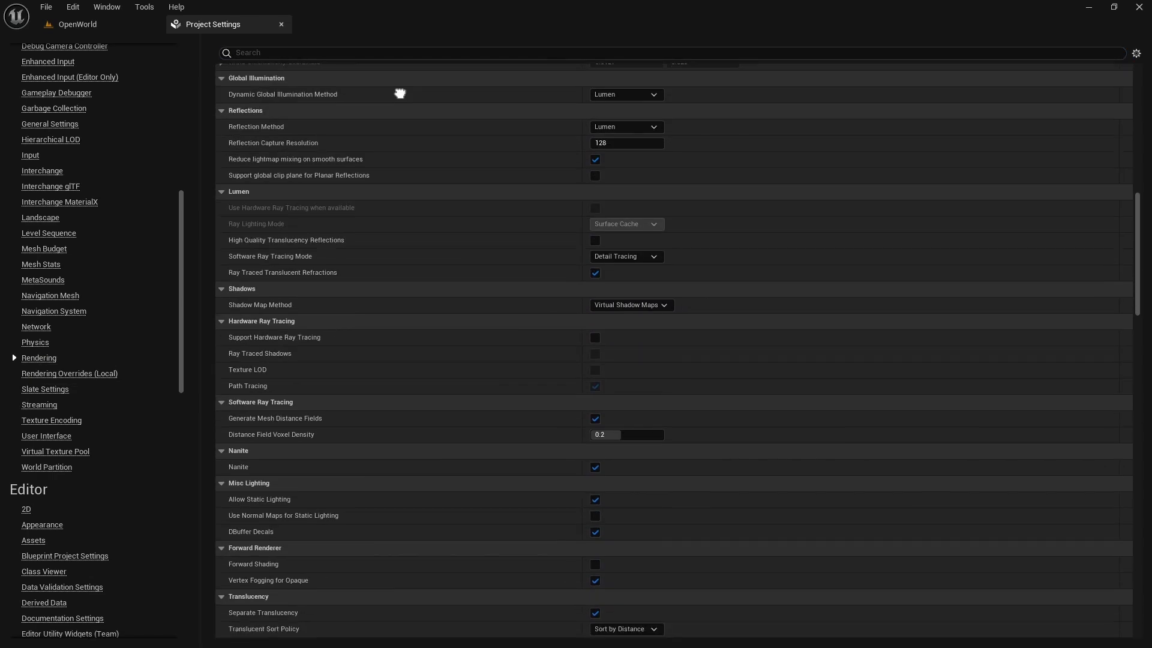
{"action": "left_click", "coordinate": [594, 338]}
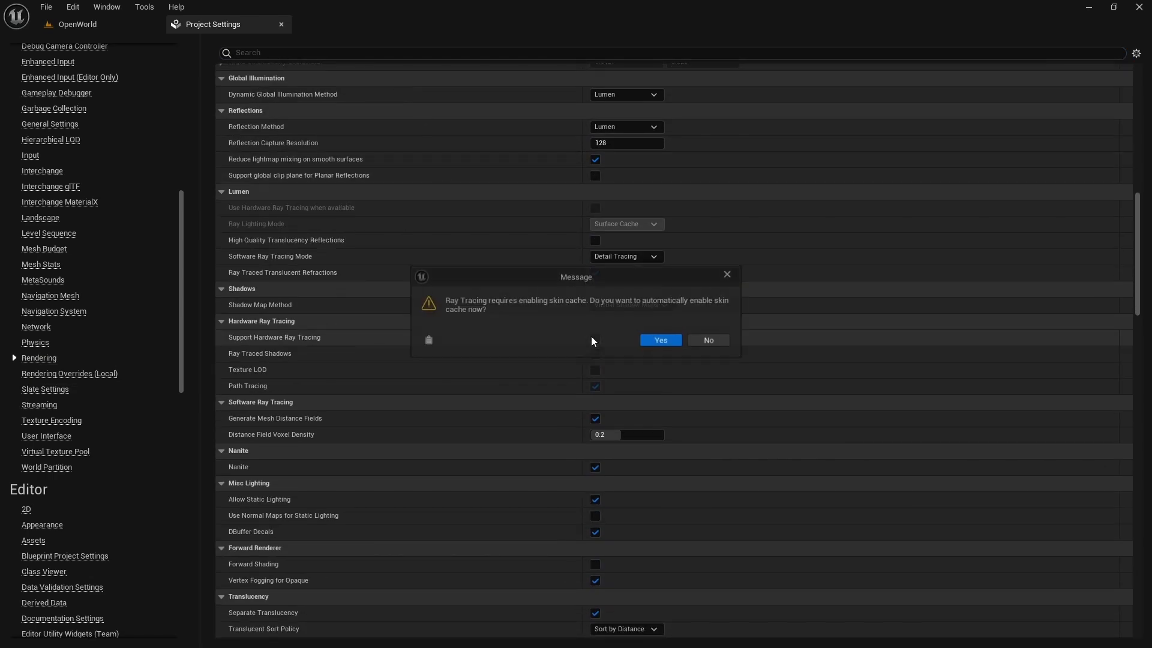
{"action": "left_click", "coordinate": [661, 340]}
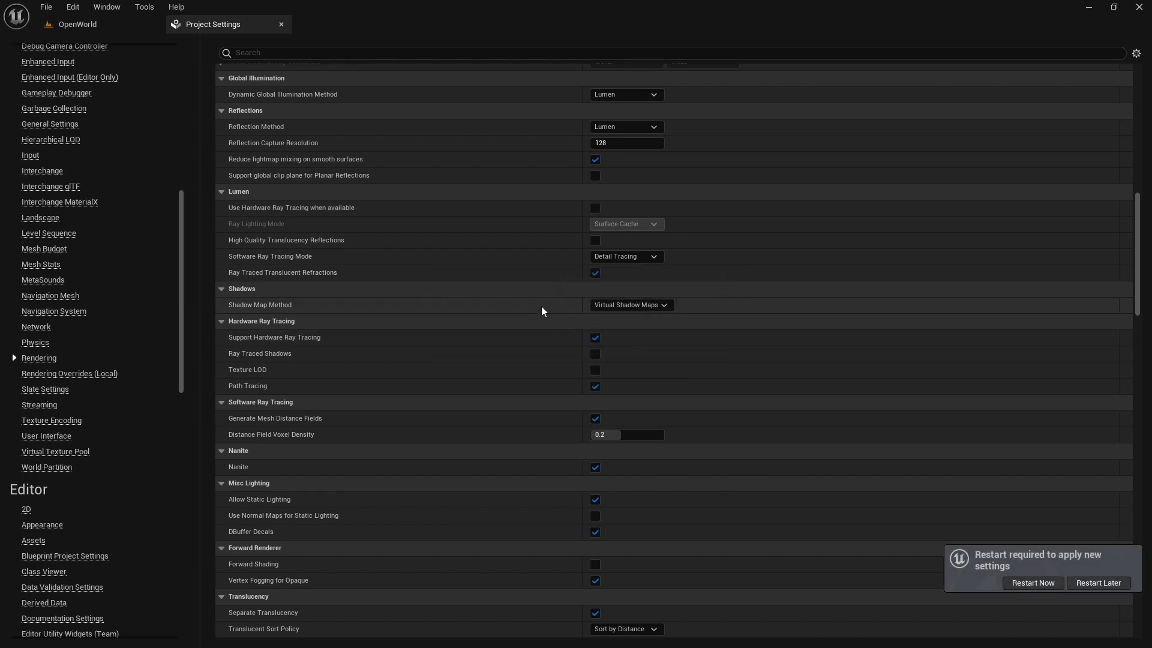
Enable virtual texture support and virtual texture lightmaps in the project's rendering settings.
{"action": "right_click_drag", "start_coordinate": [456, 217], "coordinate": [432, 447]}
{"action": "right_click_drag", "start_coordinate": [443, 240], "coordinate": [417, 319]}
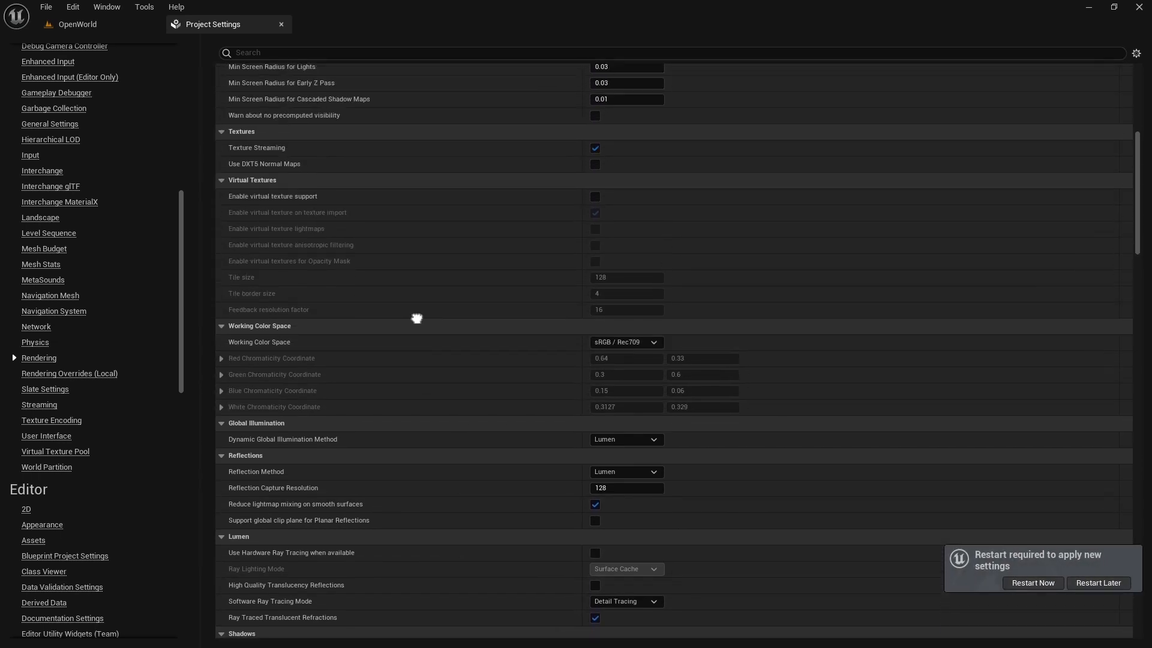
{"action": "left_click", "coordinate": [594, 196]}
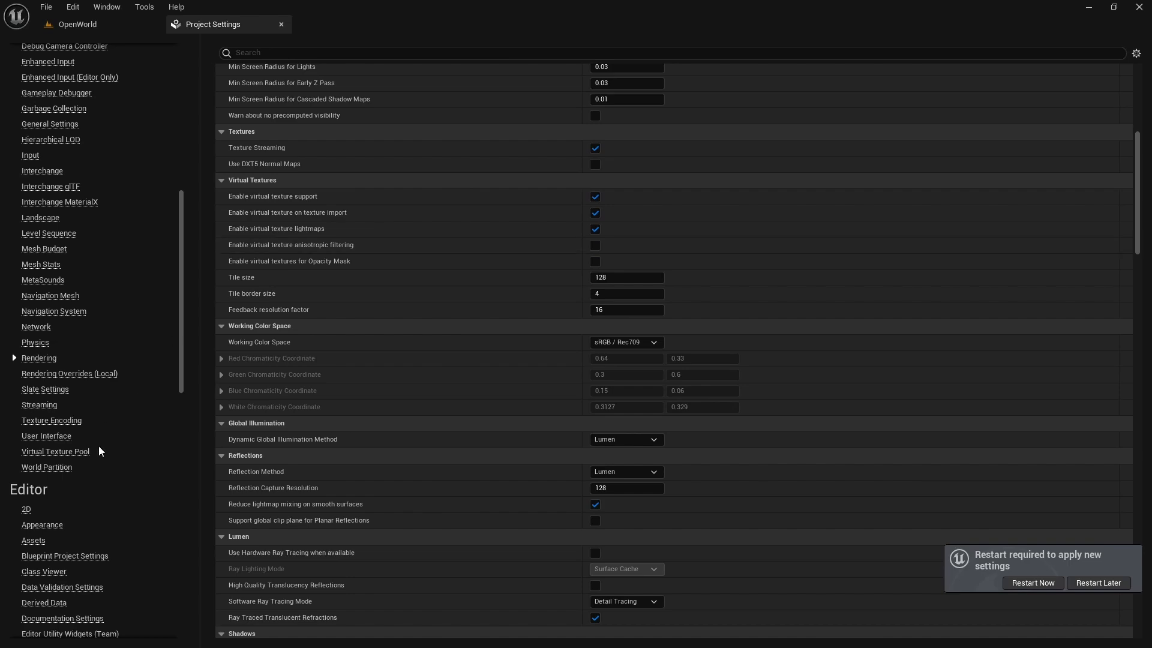
Set the default RHI for the Windows platform to DirectX 12 in the project settings.
{"action": "scroll", "coordinate": [99, 445], "scroll_direction": "down", "scroll_amount": 10}
{"action": "scroll", "coordinate": [47, 390], "scroll_direction": "down", "scroll_amount": 10}
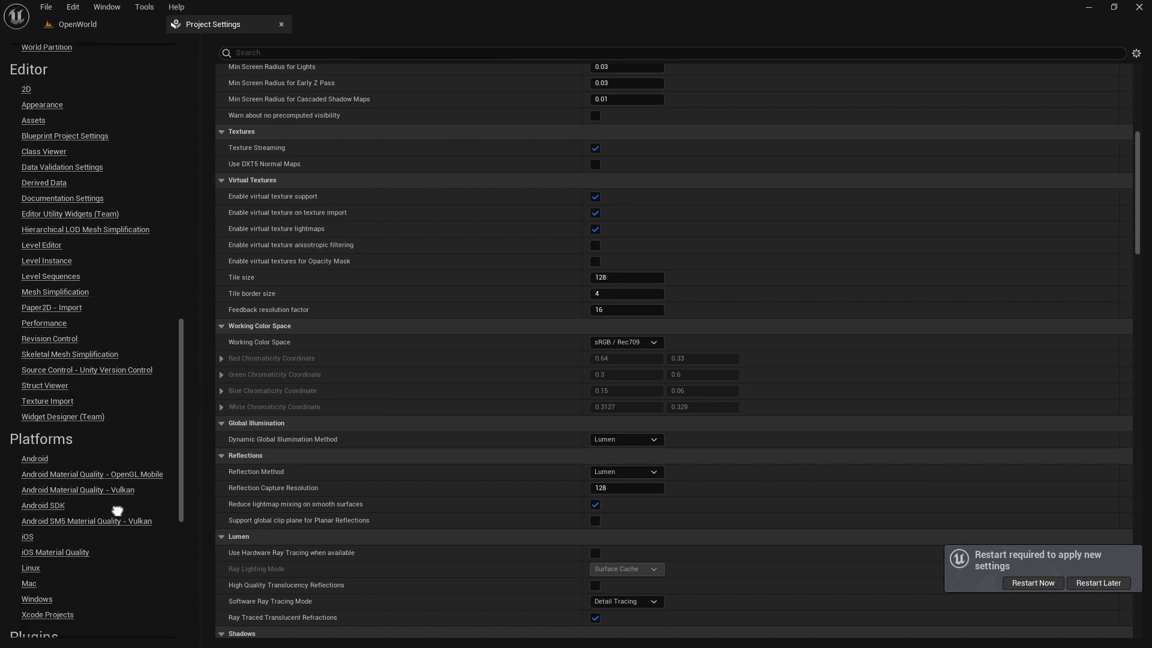
{"action": "left_click", "coordinate": [38, 227]}
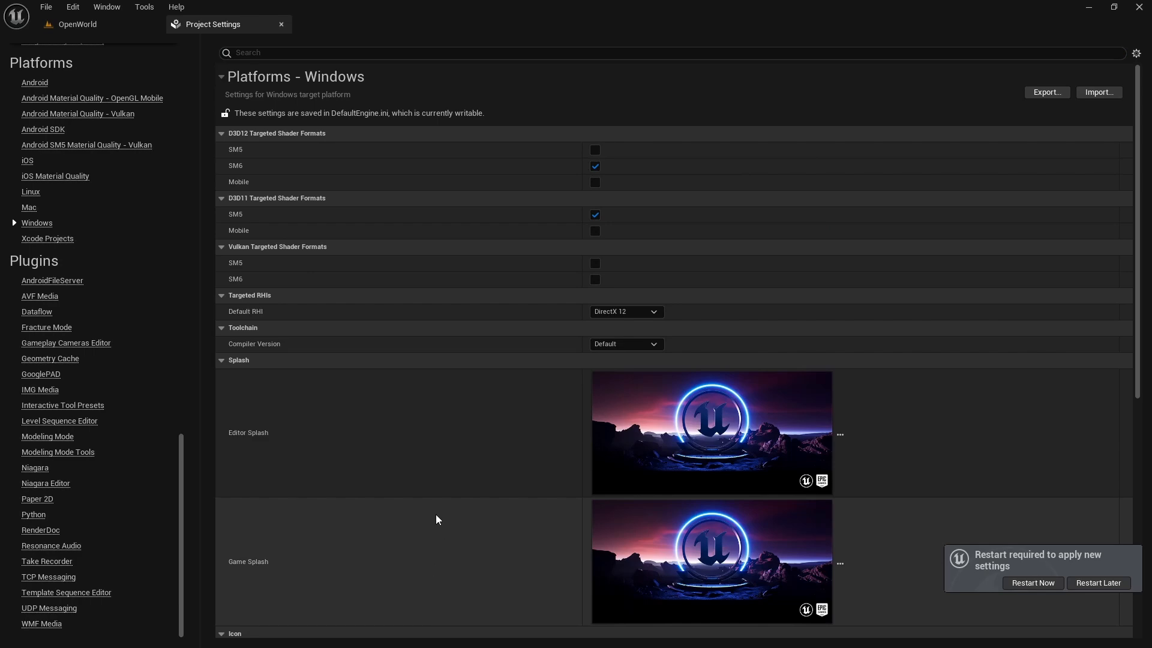
{"action": "left_click", "coordinate": [633, 313]}
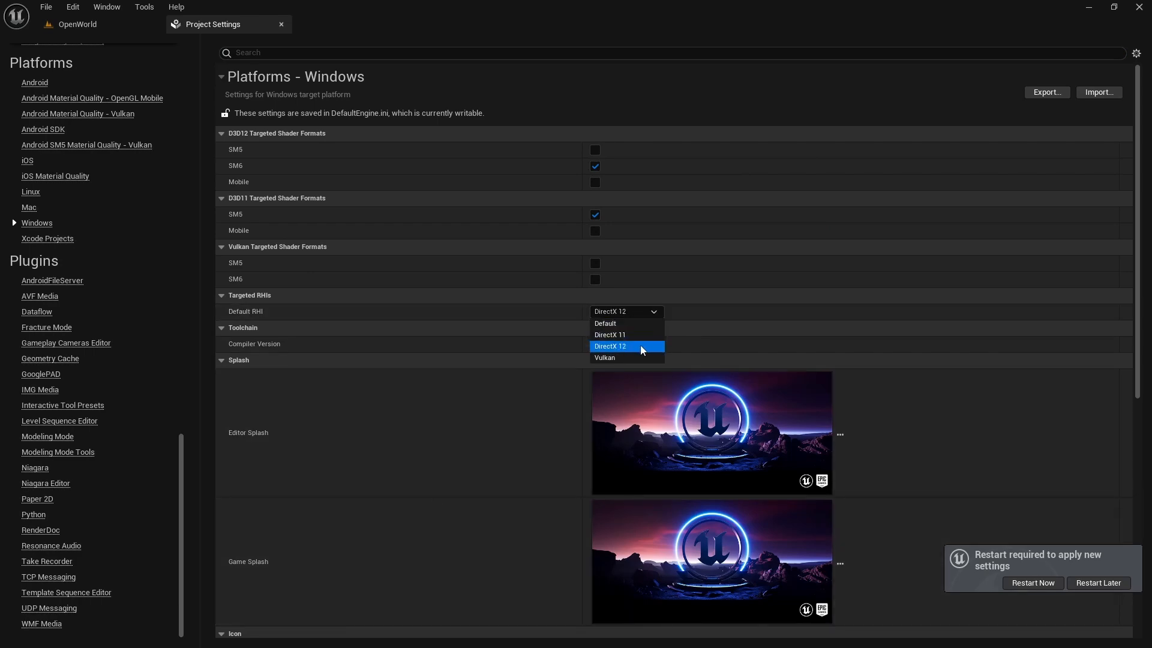
{"action": "left_click", "coordinate": [629, 345]}
Search the plugins for "gpu" and enable the GPU Lightmass plugin, accepting its beta status.
{"action": "left_click", "coordinate": [83, 10]}
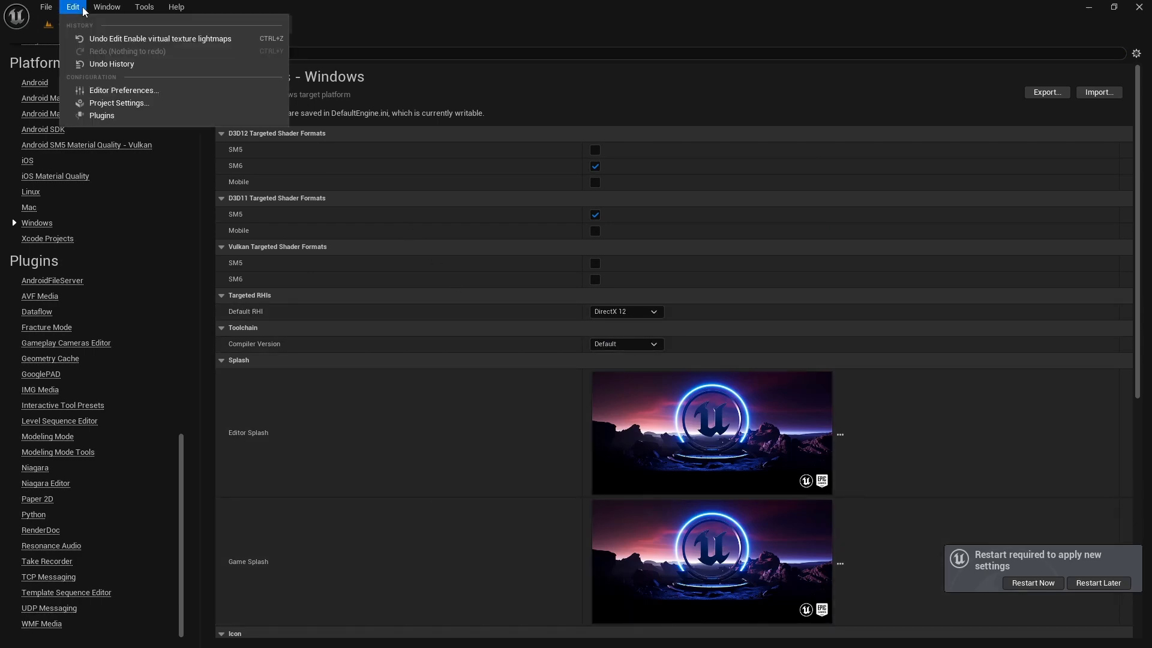
{"action": "left_click", "coordinate": [107, 113]}
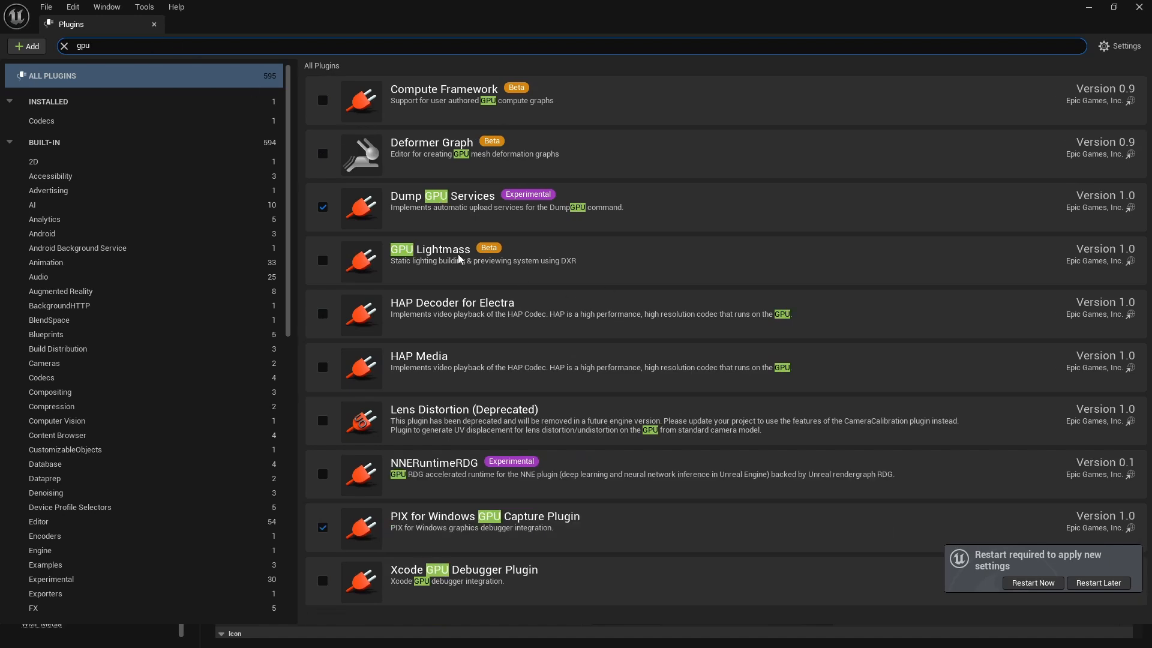
{"action": "left_click", "coordinate": [322, 263]}
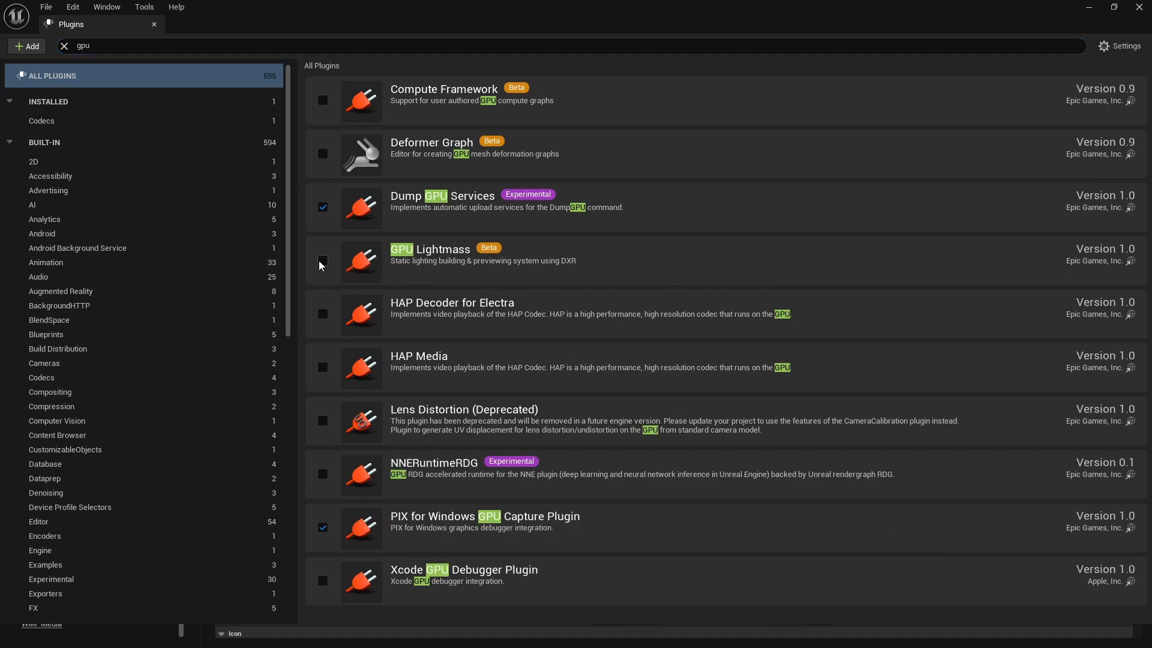
{"action": "left_click", "coordinate": [663, 348]}
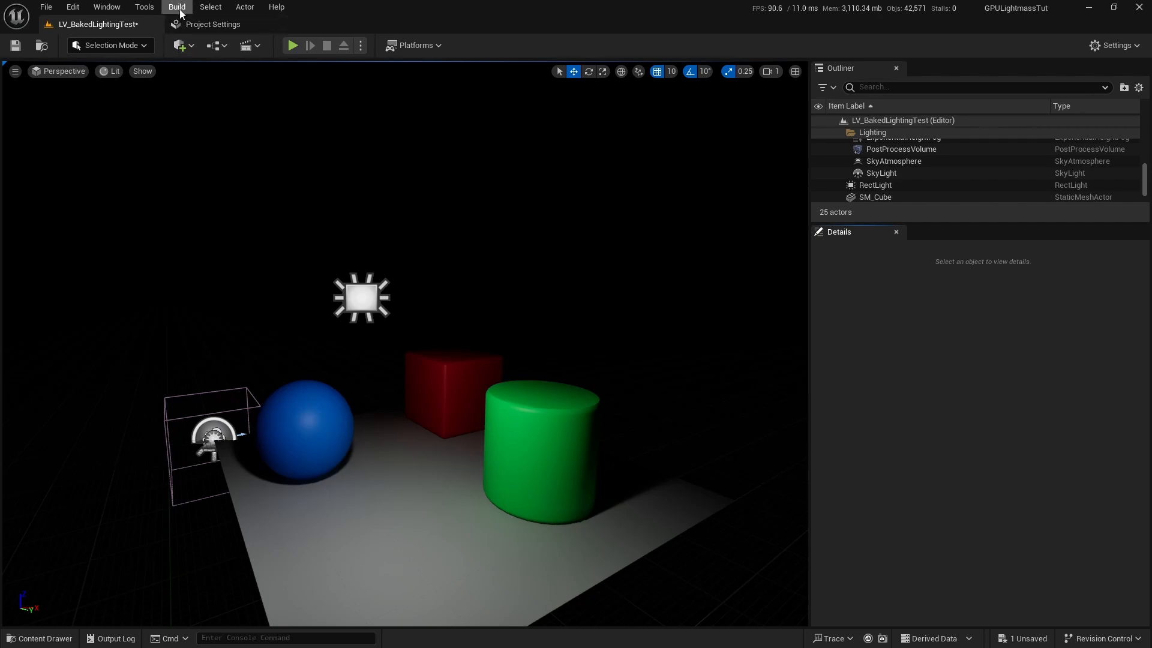
Show the GPU Lightmass settings in a separate floating window over the viewport and enlarge it to reveal all sections.
{"action": "left_click", "coordinate": [180, 10]}
{"action": "left_click", "coordinate": [239, 149]}
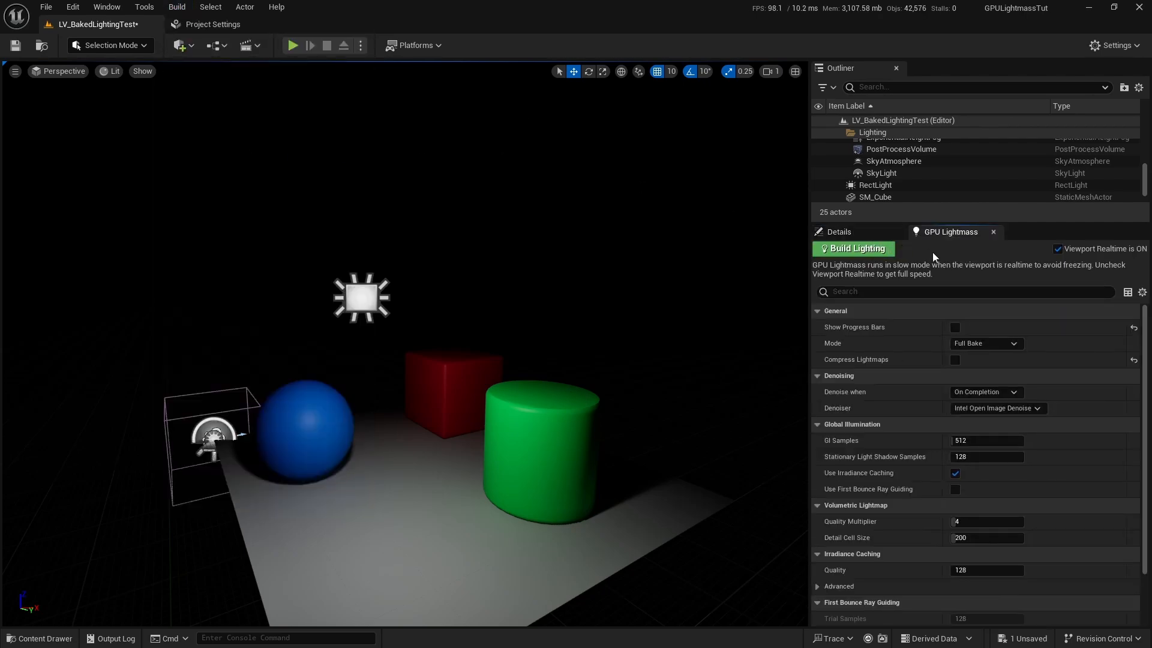
{"action": "left_click_drag", "start_coordinate": [949, 232], "coordinate": [339, 172]}
{"action": "left_click_drag", "start_coordinate": [485, 173], "coordinate": [378, 114]}
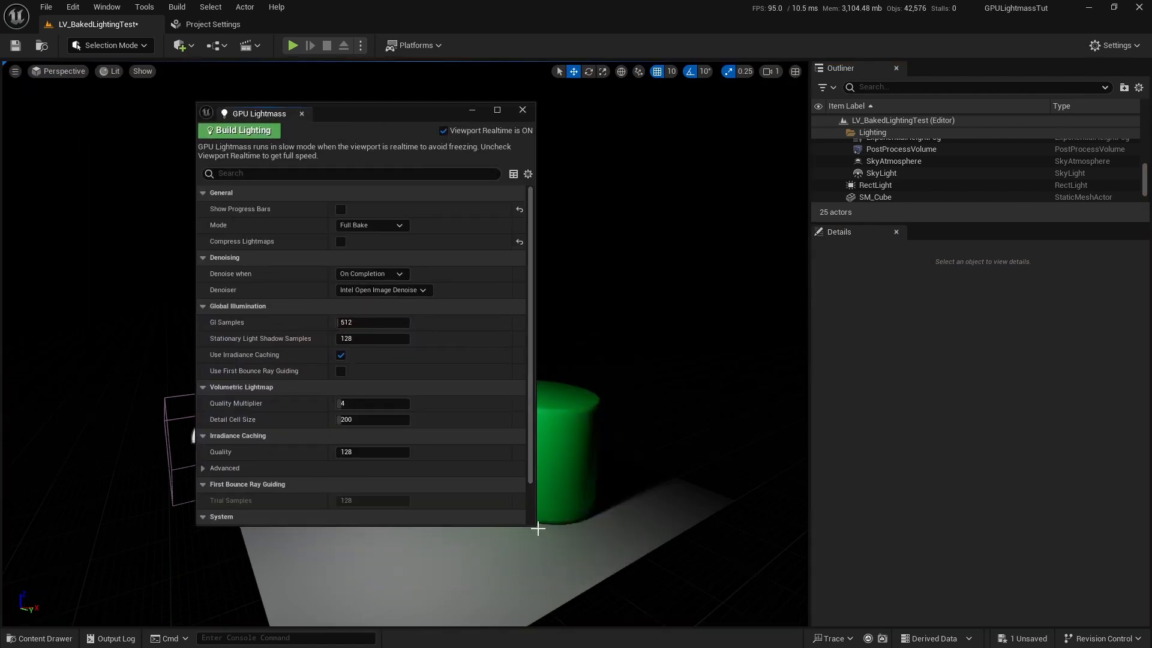
{"action": "left_click_drag", "start_coordinate": [536, 524], "coordinate": [770, 605]}
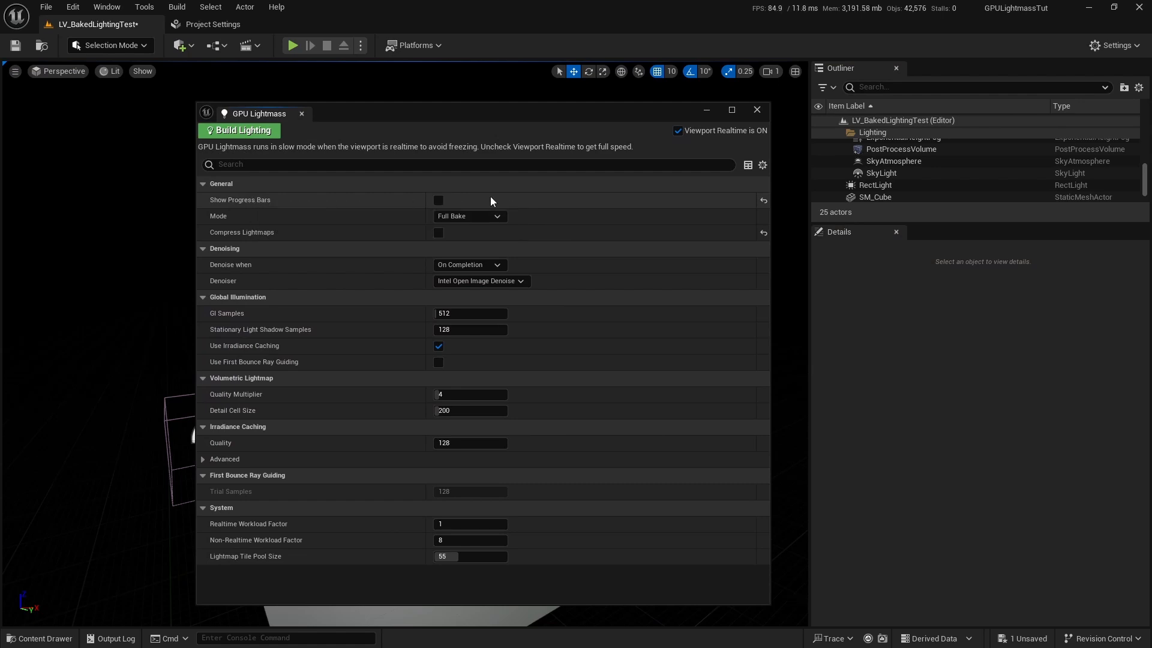
Turn on Show Progress Bars for GPU Lightmass and keep the bake mode at Full Bake.
{"action": "left_click", "coordinate": [438, 201]}
{"action": "left_click", "coordinate": [464, 217]}
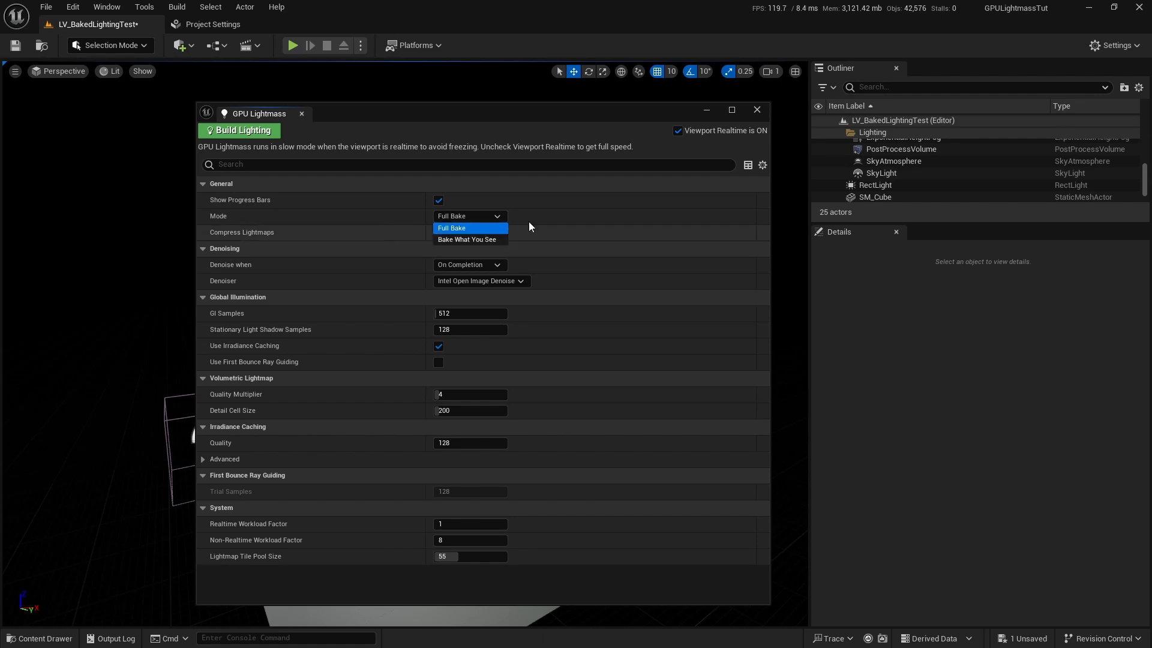
{"action": "left_click", "coordinate": [528, 225]}
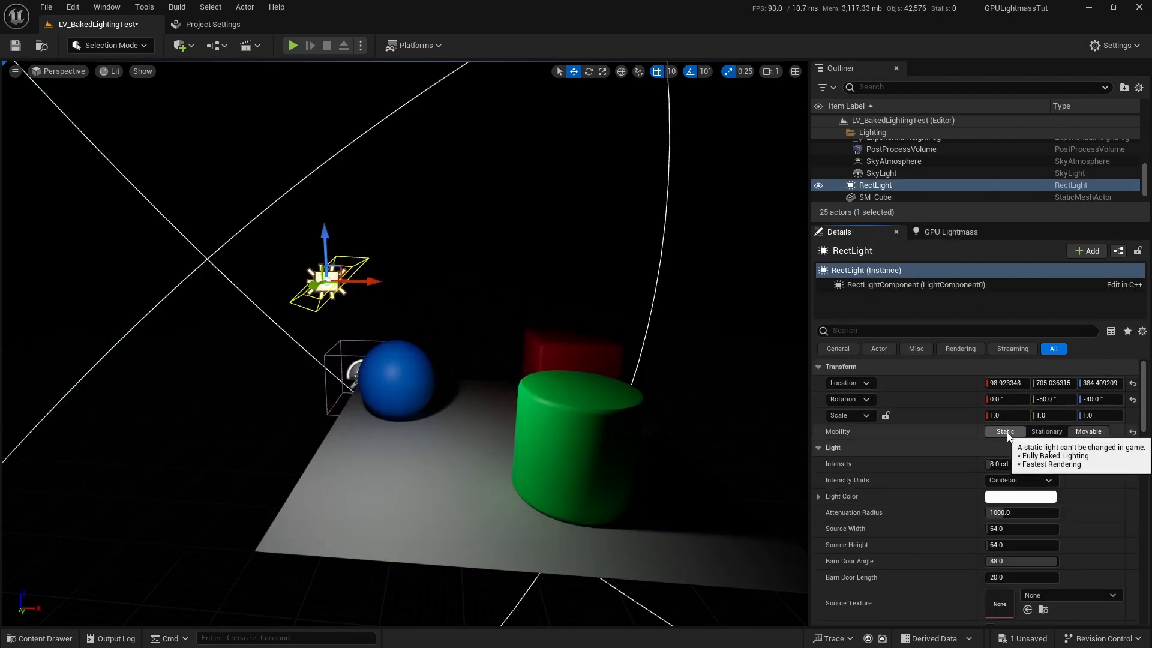
Set the RectLight's mobility to Static and deselect it to view the scene.
{"action": "left_click", "coordinate": [1006, 432]}
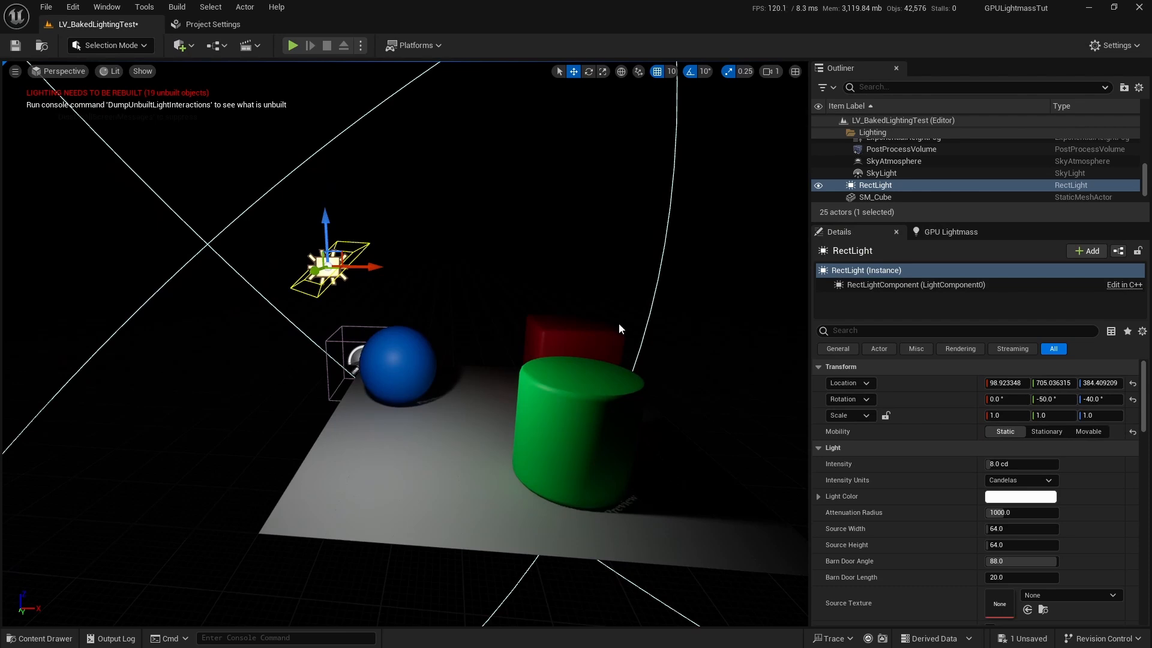
{"action": "left_click", "coordinate": [619, 325]}
{"action": "mouse_move", "coordinate": [655, 417]}
{"action": "right_mouse_down"}
{"action": "mouse_move", "coordinate": [714, 420]}
{"action": "mouse_move", "coordinate": [708, 474]}
{"action": "mouse_move", "coordinate": [655, 418]}
{"action": "right_mouse_up"}
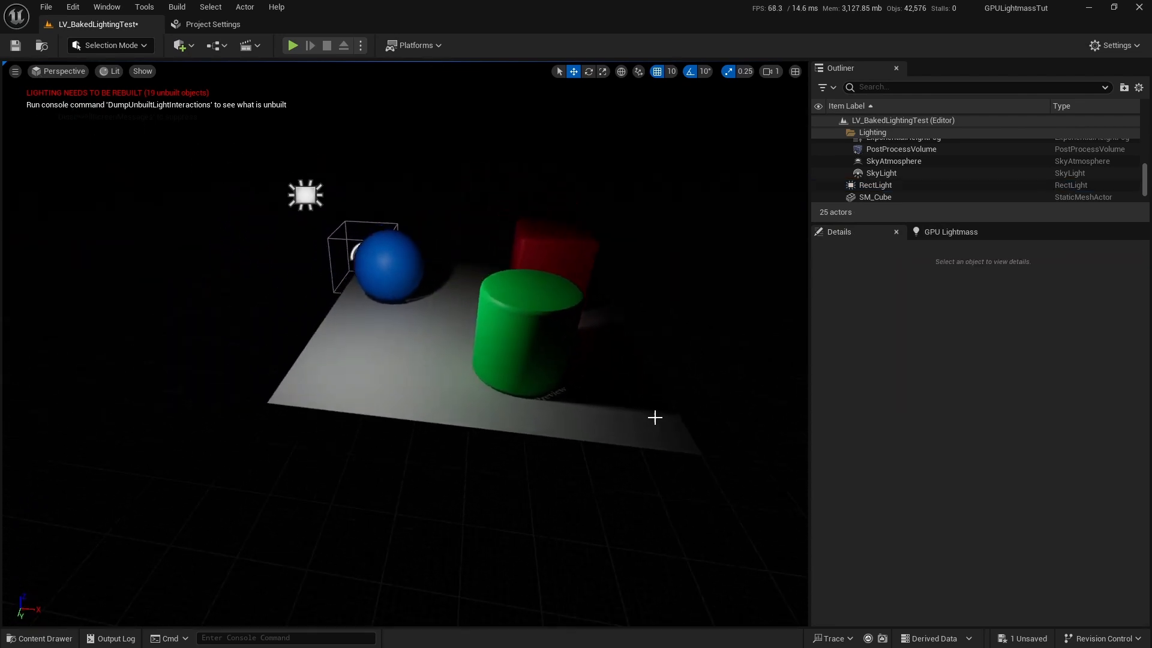
{"action": "right_click_drag", "start_coordinate": [566, 393], "coordinate": [607, 361]}
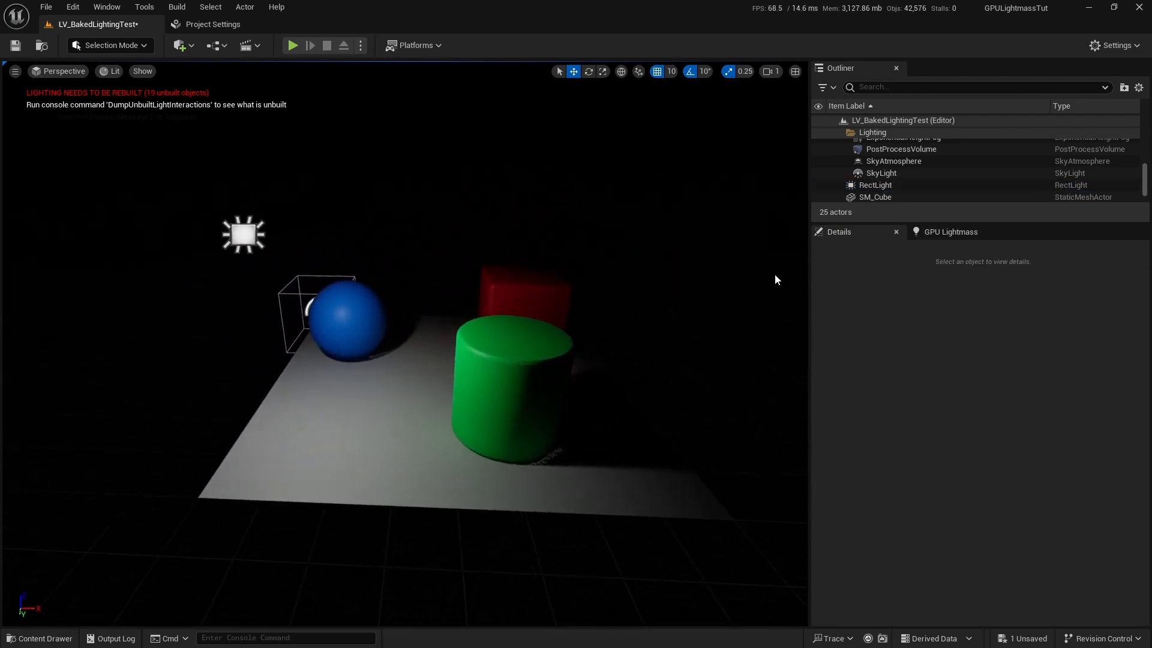
Set the PostProcessVolume's Global Illumination method to None and deselect the volume.
{"action": "left_click", "coordinate": [914, 150]}
{"action": "scroll", "coordinate": [885, 520], "scroll_direction": "down", "scroll_amount": 5}
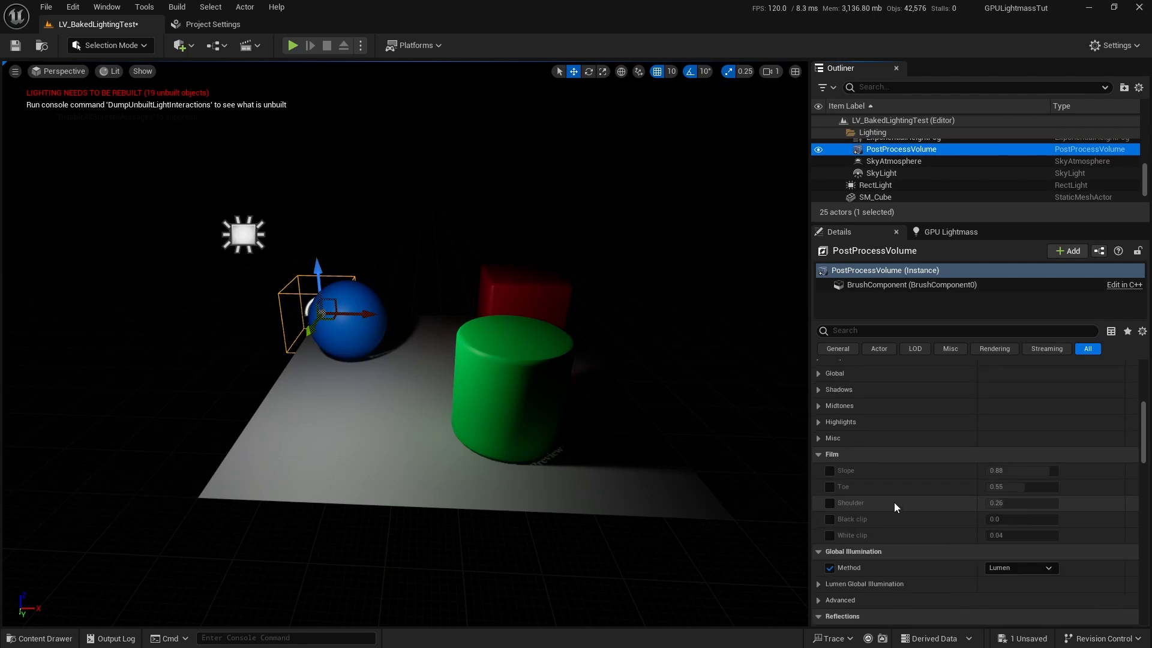
{"action": "scroll", "coordinate": [894, 503], "scroll_direction": "down", "scroll_amount": 3}
{"action": "left_click", "coordinate": [1018, 453]}
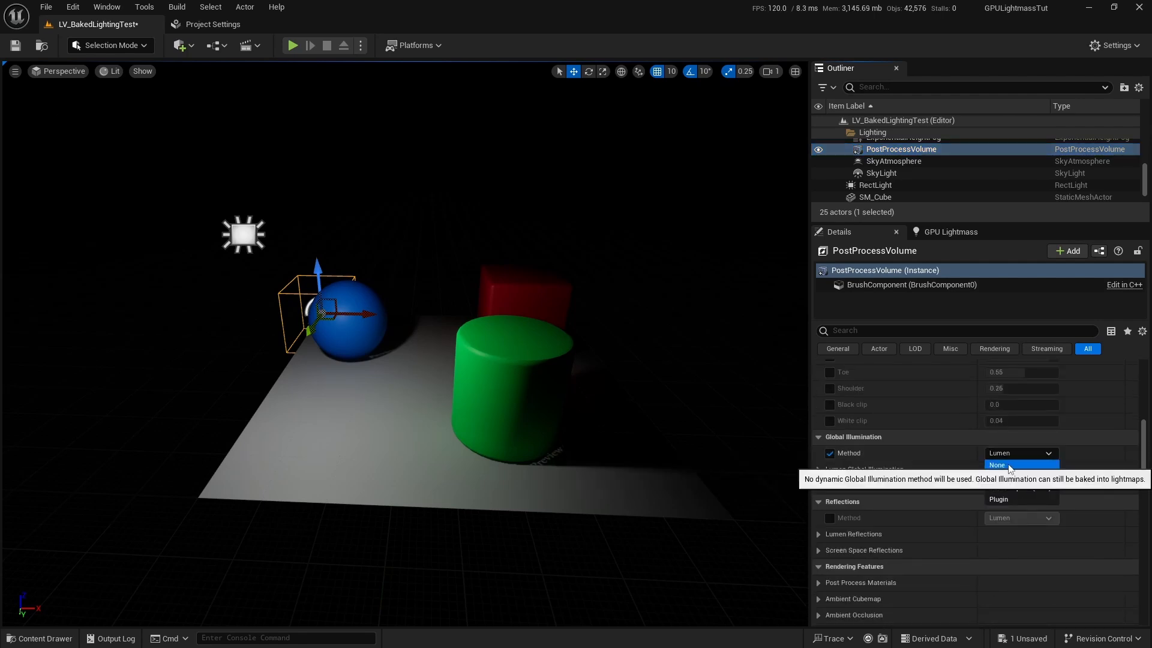
{"action": "left_click", "coordinate": [1008, 467]}
{"action": "right_click_drag", "start_coordinate": [564, 372], "coordinate": [486, 379]}
{"action": "key", "text": "Escape"}
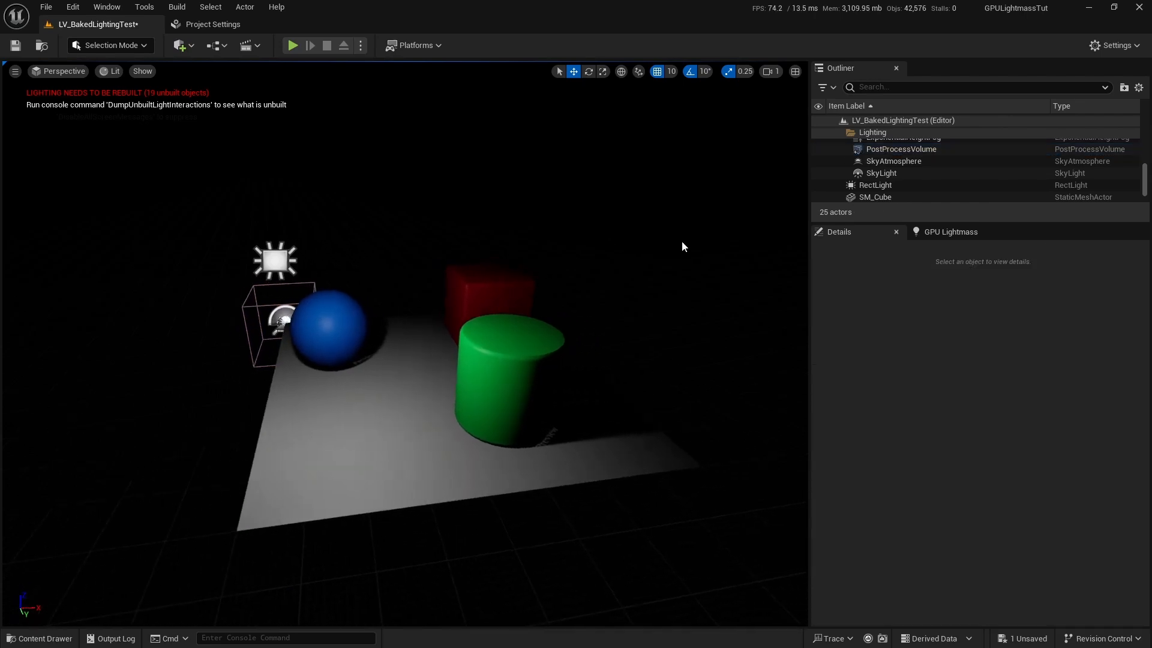
Turn off Viewport Realtime in the GPU Lightmass settings and build the lighting.
{"action": "left_click", "coordinate": [951, 231]}
{"action": "left_click", "coordinate": [1057, 249]}
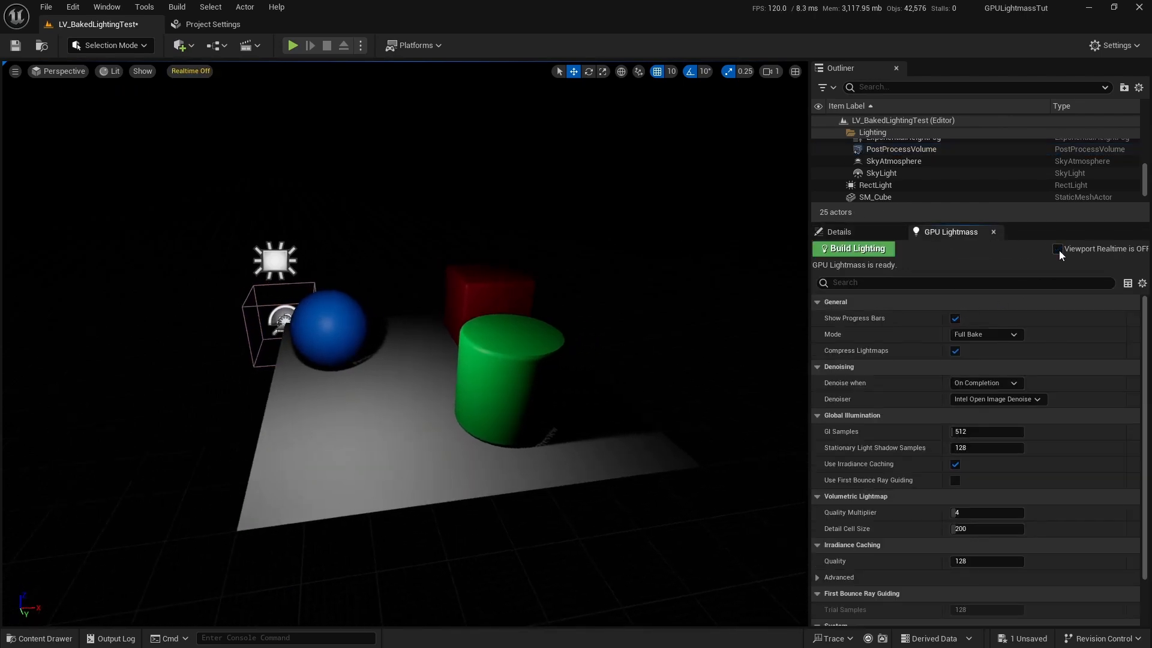
{"action": "left_click", "coordinate": [862, 251]}
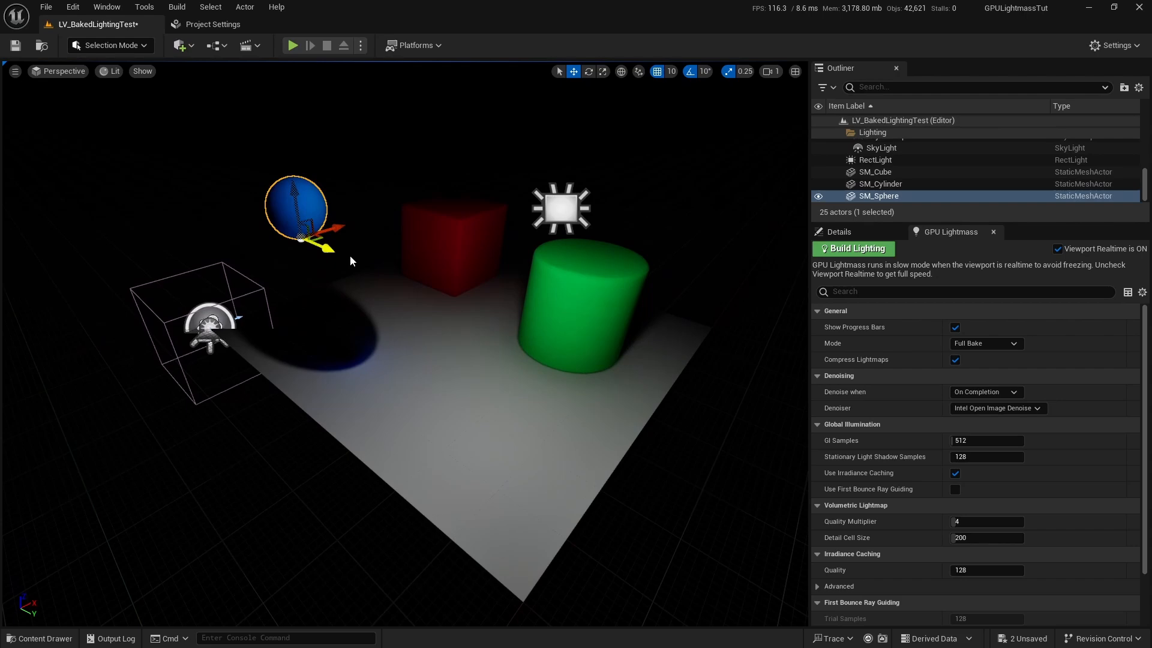
Undo the blue sphere's last move and shift it off its spot again to examine the baked shadow on the floor.
{"action": "key", "text": "ctrl+z"}
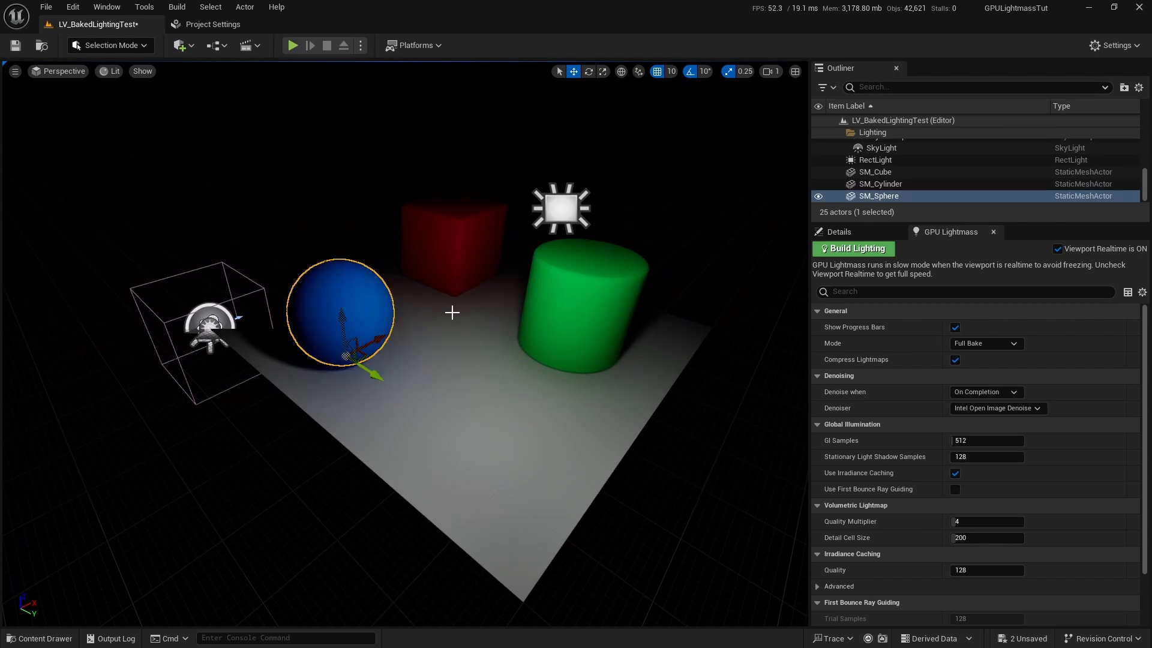
{"action": "key", "text": "f"}
{"action": "right_click_drag", "start_coordinate": [459, 314], "coordinate": [414, 334]}
{"action": "left_click_drag", "start_coordinate": [496, 314], "coordinate": [213, 315]}
{"action": "right_click_drag", "start_coordinate": [213, 315], "coordinate": [470, 354]}
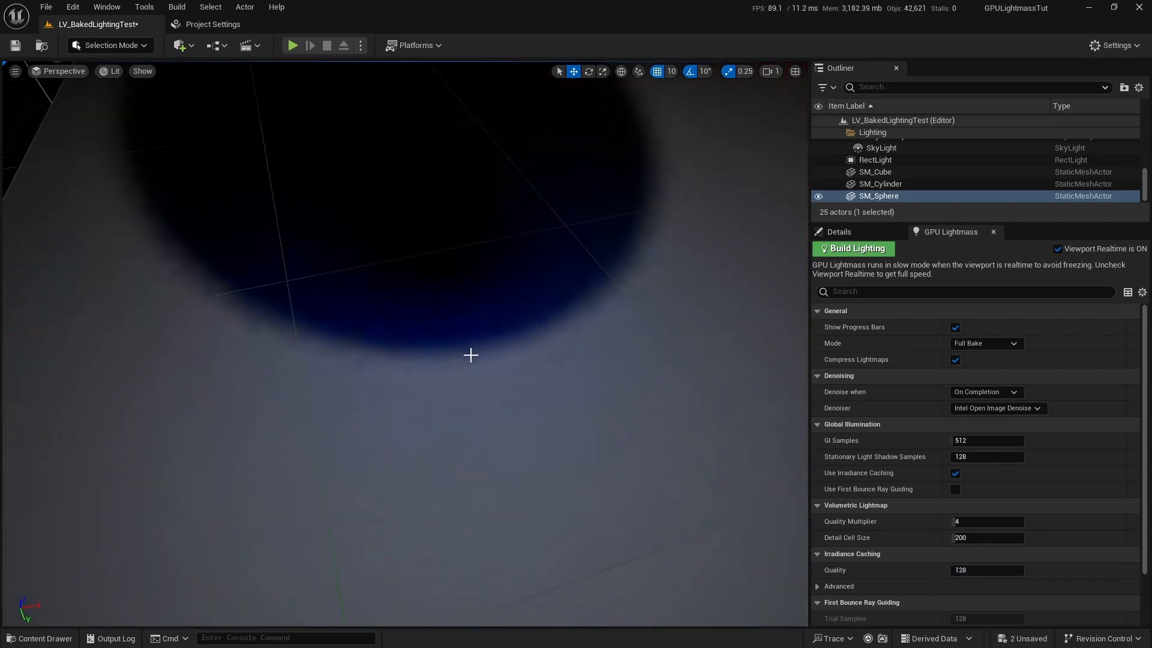
{"action": "right_click_drag", "start_coordinate": [298, 291], "coordinate": [298, 290]}
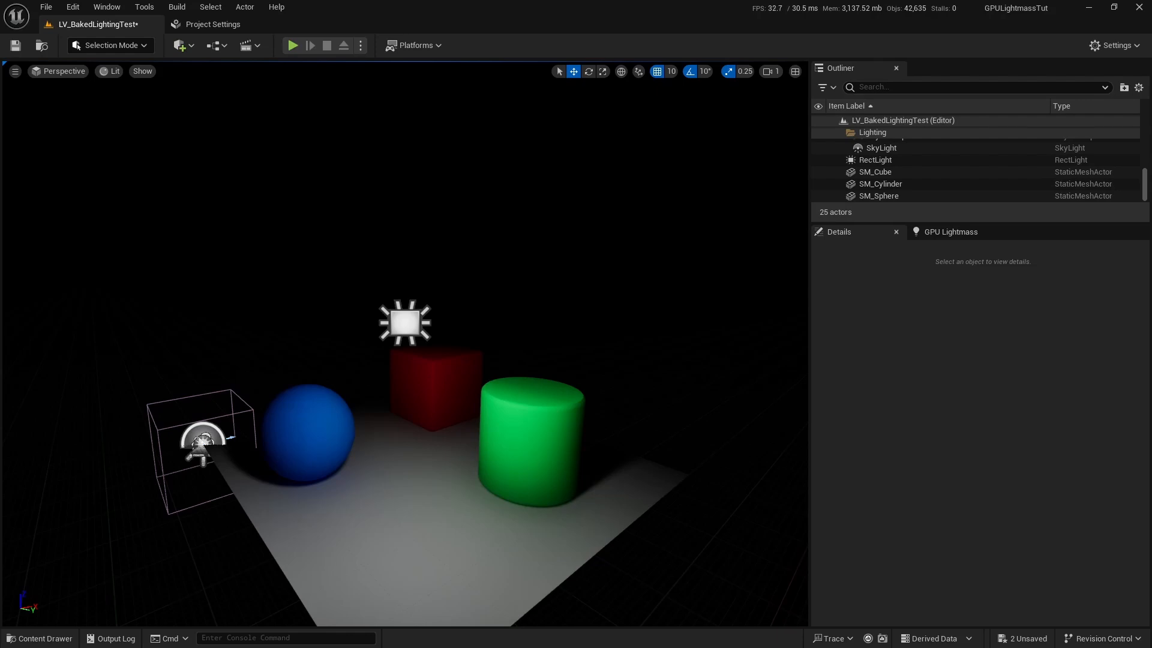
{"action": "mouse_move", "coordinate": [334, 381]}
{"action": "right_mouse_down"}
{"action": "mouse_move", "coordinate": [331, 396]}
{"action": "mouse_move", "coordinate": [354, 401]}
{"action": "mouse_move", "coordinate": [334, 381]}
{"action": "right_mouse_up"}
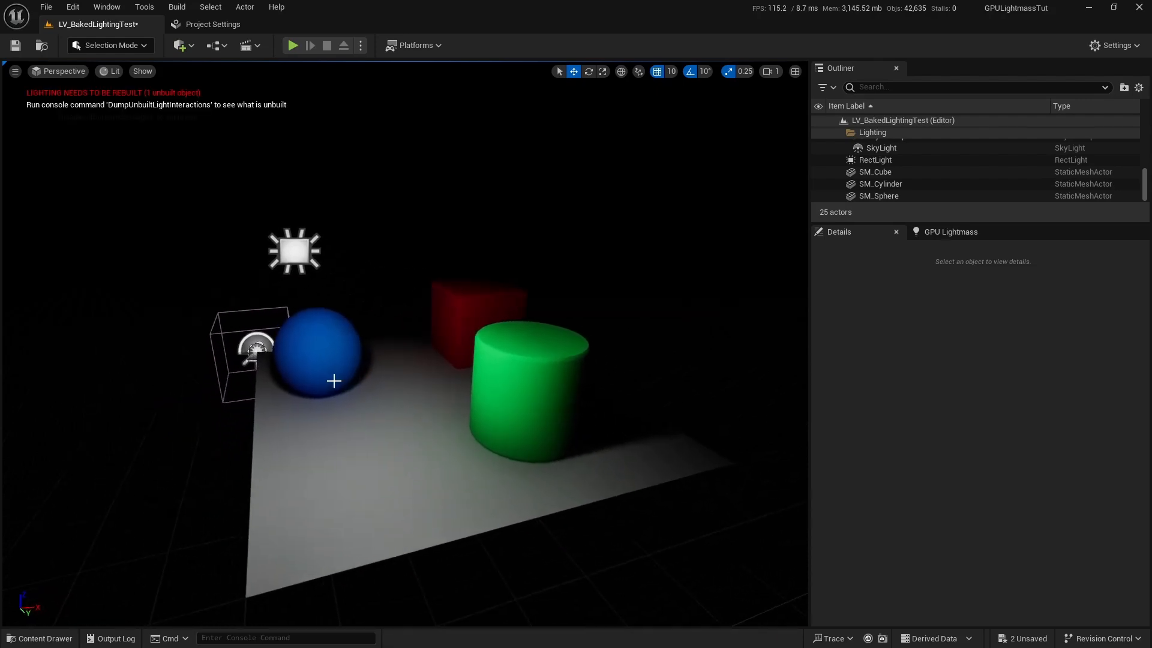
Switch the viewport to the Lightmap Density view mode and examine the texel density of the floor, cube, cylinder and sphere.
{"action": "left_click", "coordinate": [110, 77]}
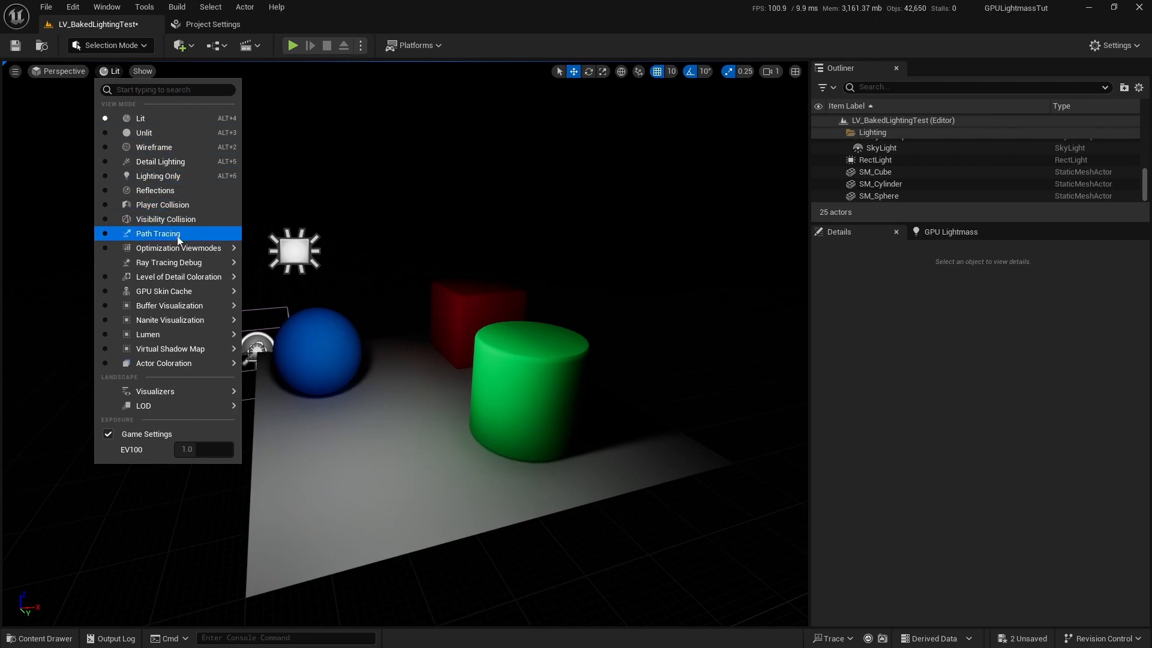
{"action": "mouse_move", "coordinate": [185, 247]}
{"action": "left_click", "coordinate": [318, 294]}
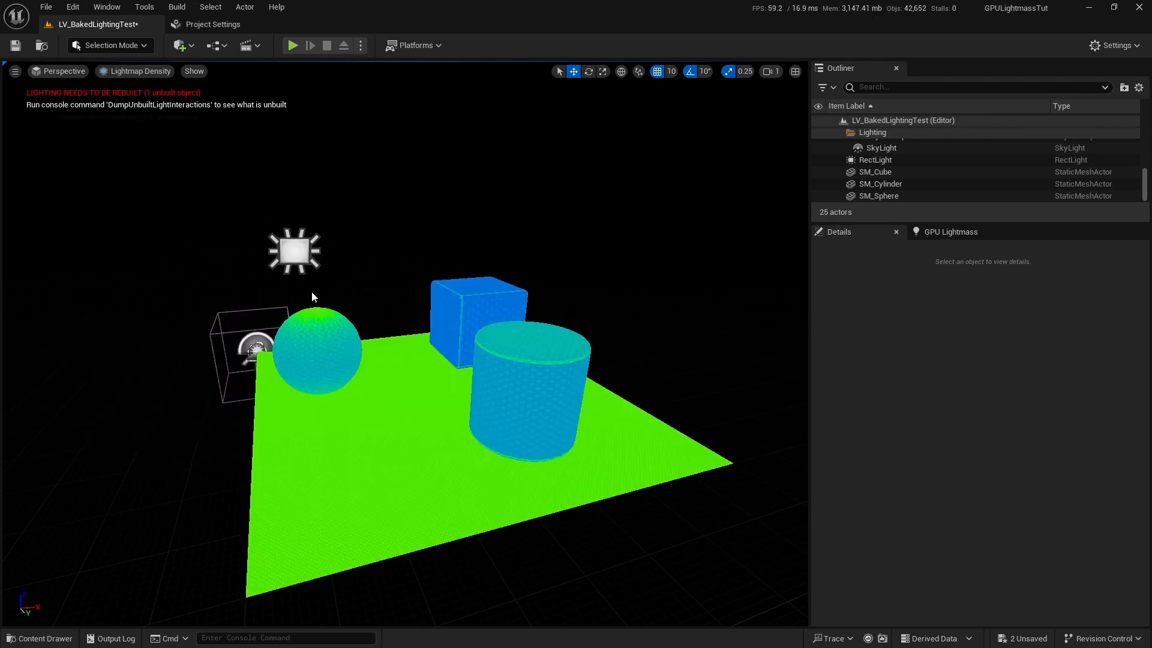
{"action": "mouse_move", "coordinate": [418, 299]}
{"action": "right_mouse_down"}
{"action": "mouse_move", "coordinate": [396, 300]}
{"action": "mouse_move", "coordinate": [405, 327]}
{"action": "mouse_move", "coordinate": [447, 355]}
{"action": "mouse_move", "coordinate": [417, 297]}
{"action": "right_mouse_up"}
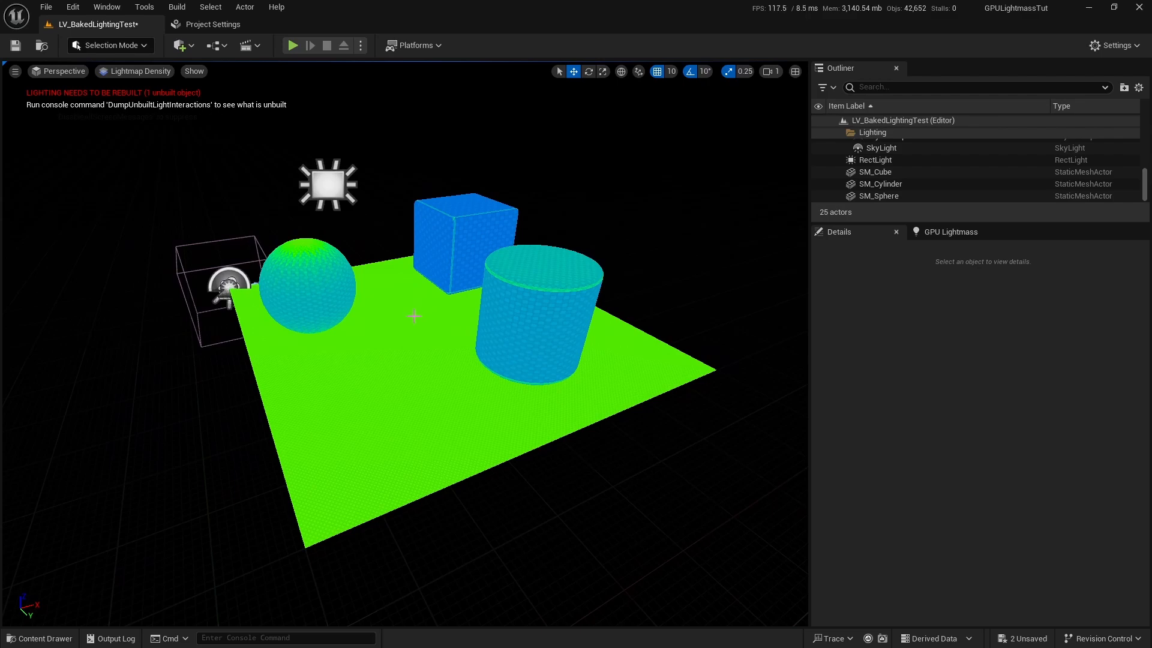
{"action": "right_click_drag", "start_coordinate": [478, 379], "coordinate": [495, 411]}
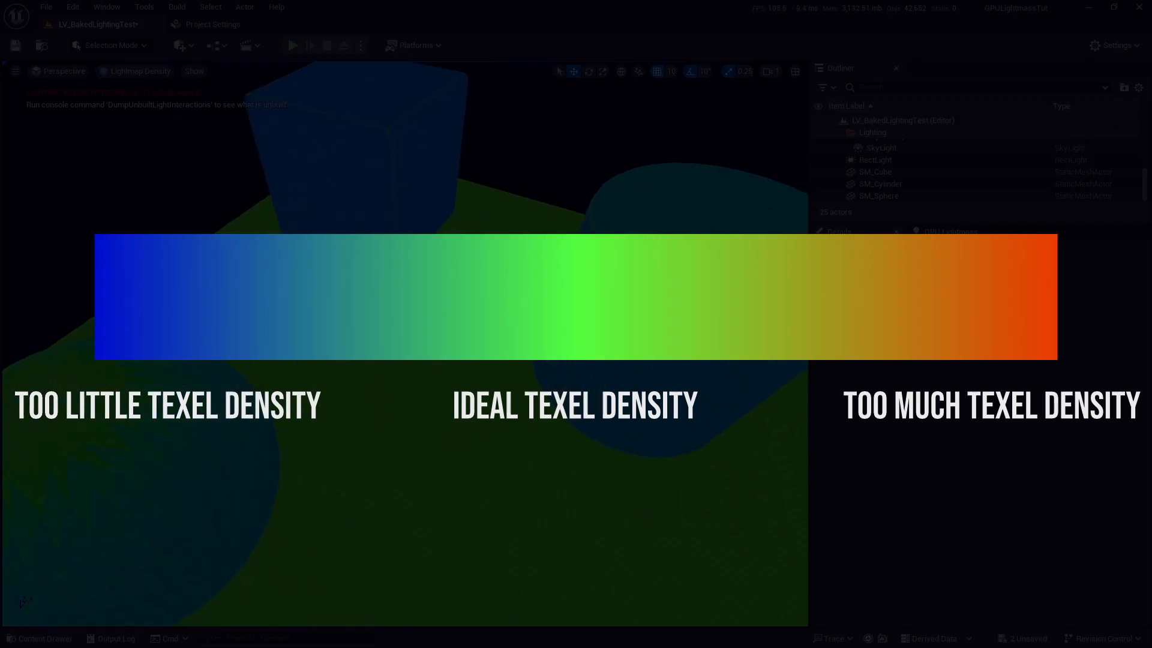
{"action": "right_click_drag", "start_coordinate": [388, 398], "coordinate": [389, 382]}
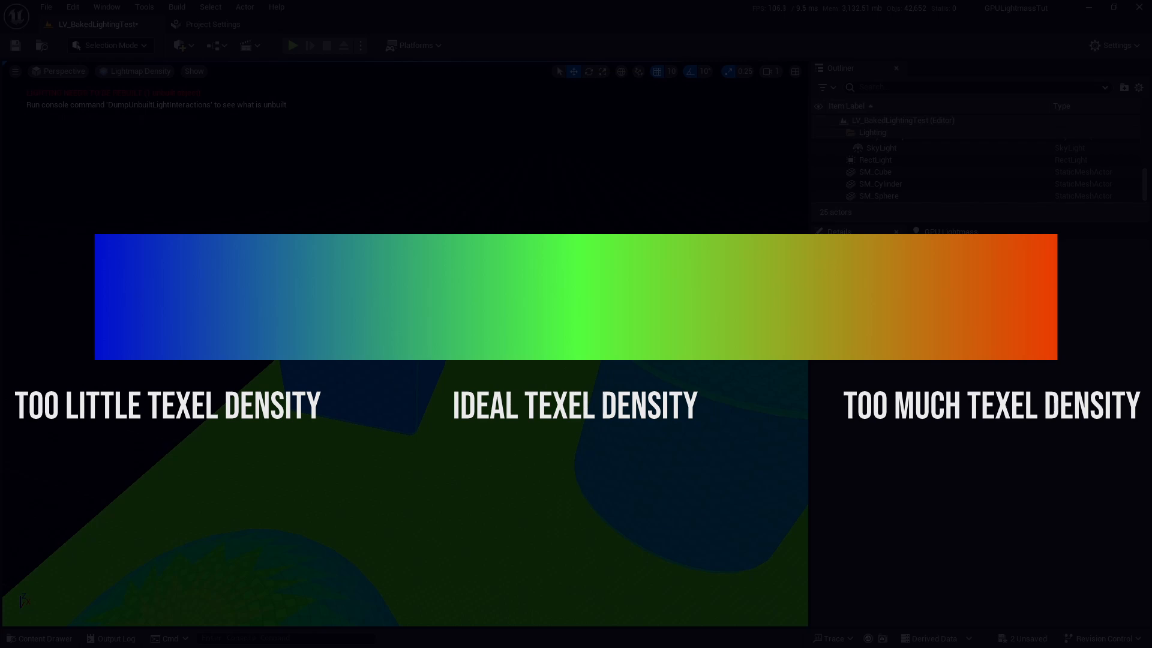
Override the cube's light map resolution in the level with 128 and deselect it to check its texel density.
{"action": "left_click", "coordinate": [389, 384]}
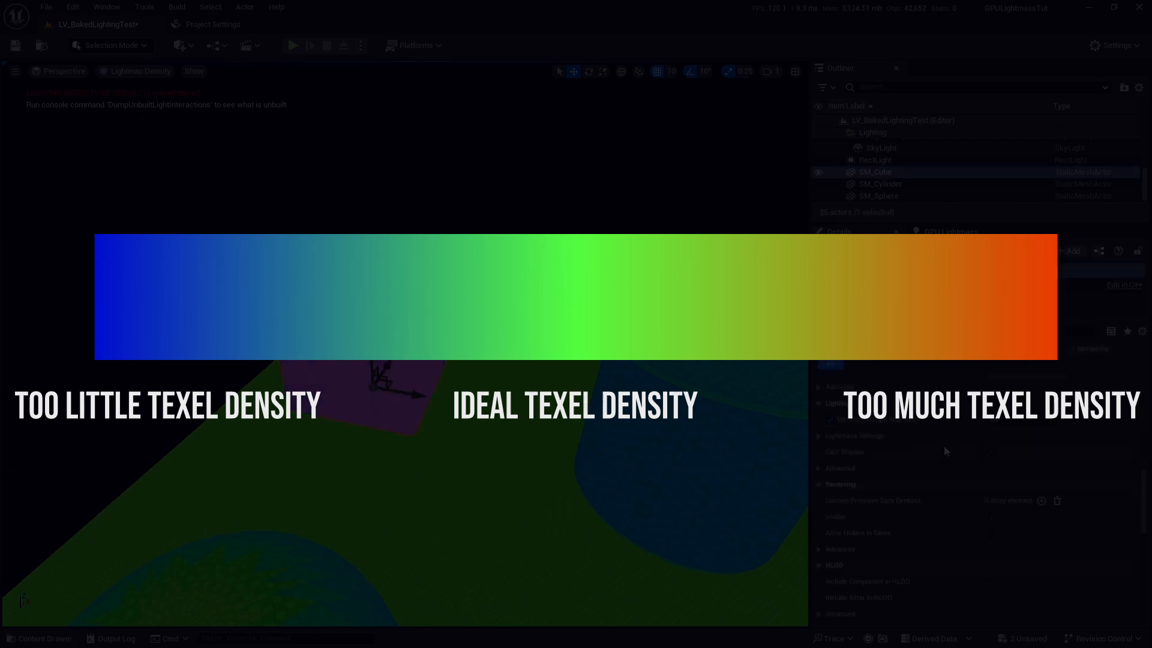
{"action": "scroll", "coordinate": [865, 436], "scroll_direction": "up", "scroll_amount": 5}
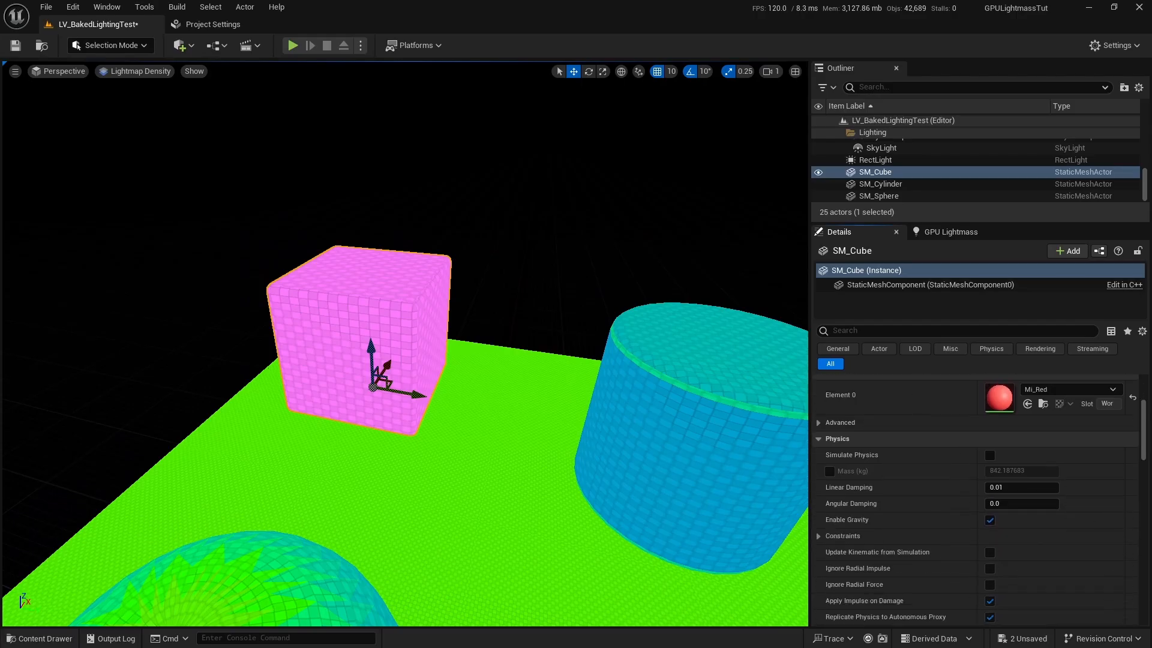
{"action": "scroll", "coordinate": [939, 384], "scroll_direction": "down", "scroll_amount": 5}
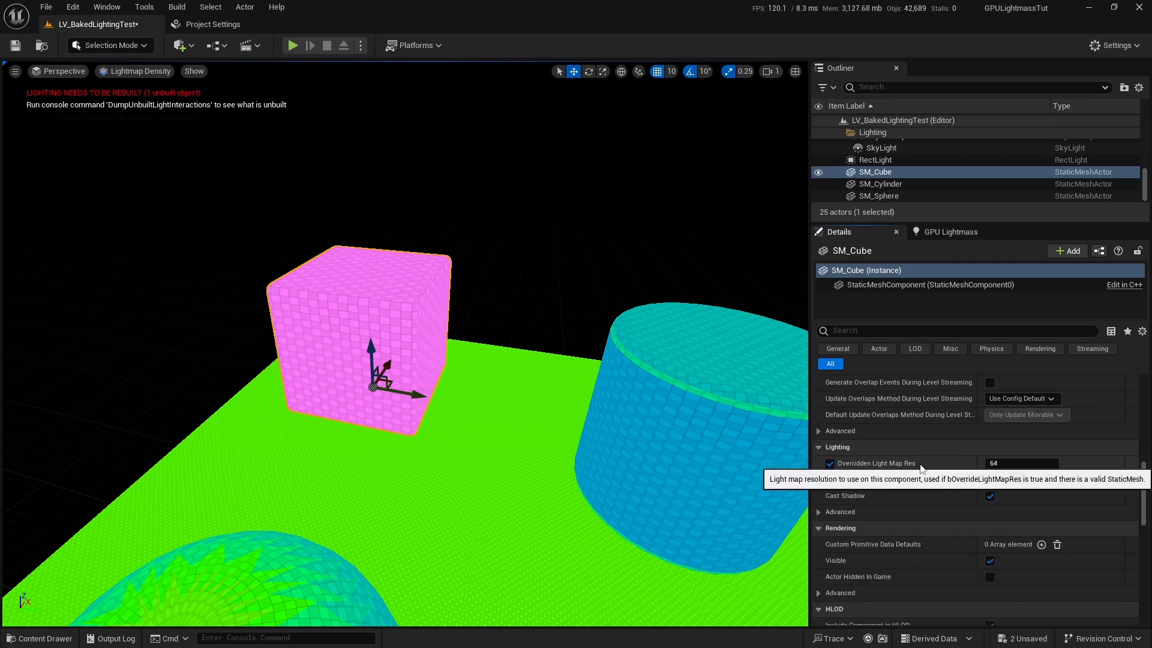
{"action": "left_click", "coordinate": [830, 463]}
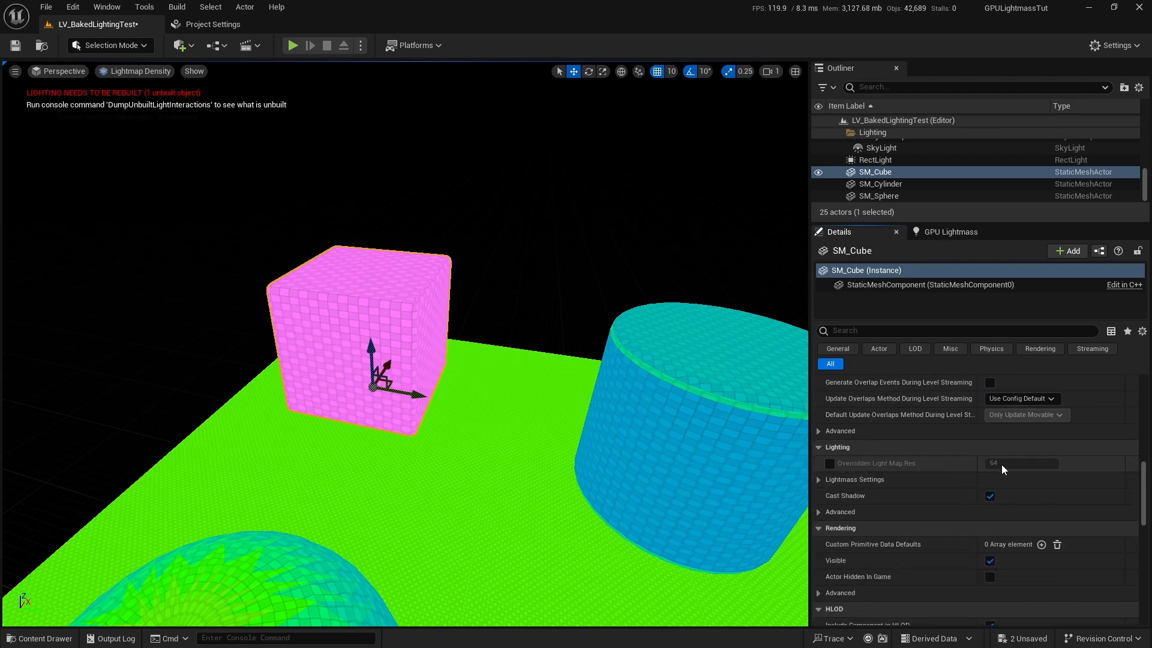
{"action": "left_click", "coordinate": [831, 463]}
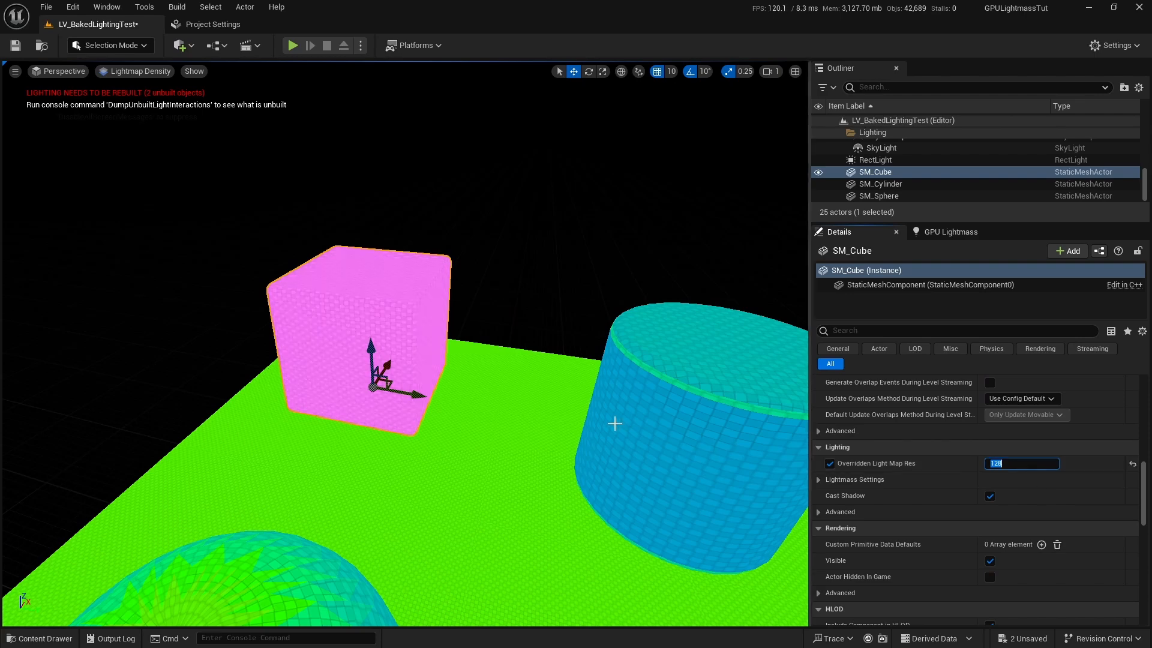
{"action": "right_click_drag", "start_coordinate": [496, 413], "coordinate": [489, 406]}
{"action": "key", "text": "Escape"}
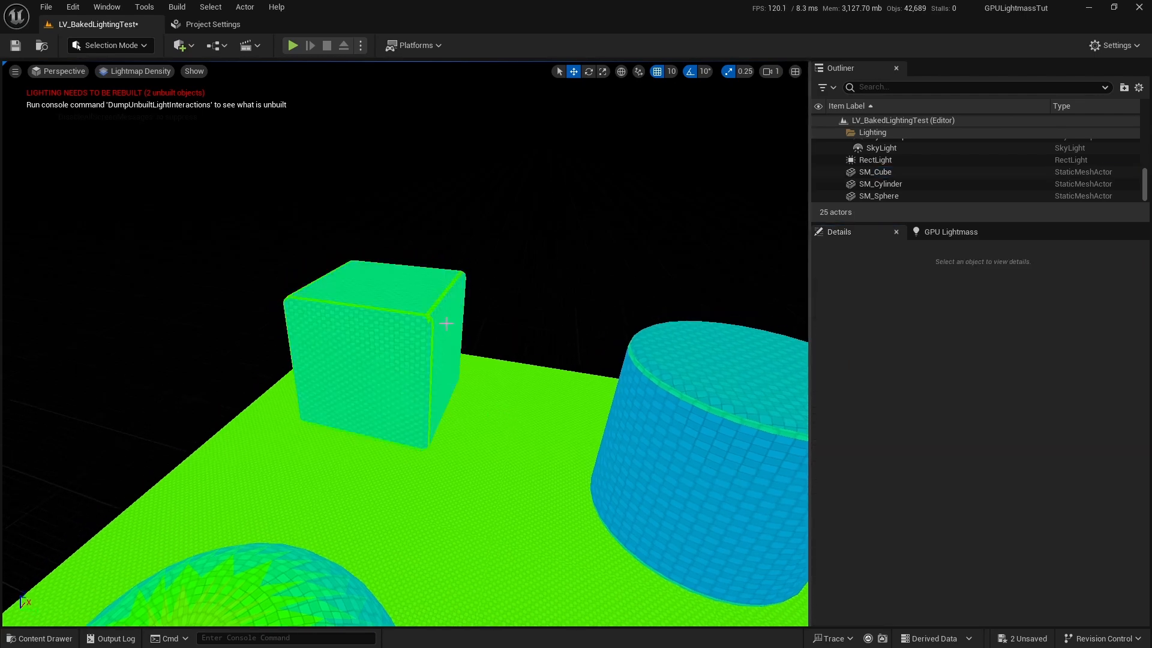
Open the cube's source mesh asset, set its Light Map Resolution to 128, save it and return to the level.
{"action": "left_click", "coordinate": [333, 362]}
{"action": "key", "text": "ctrl+b"}
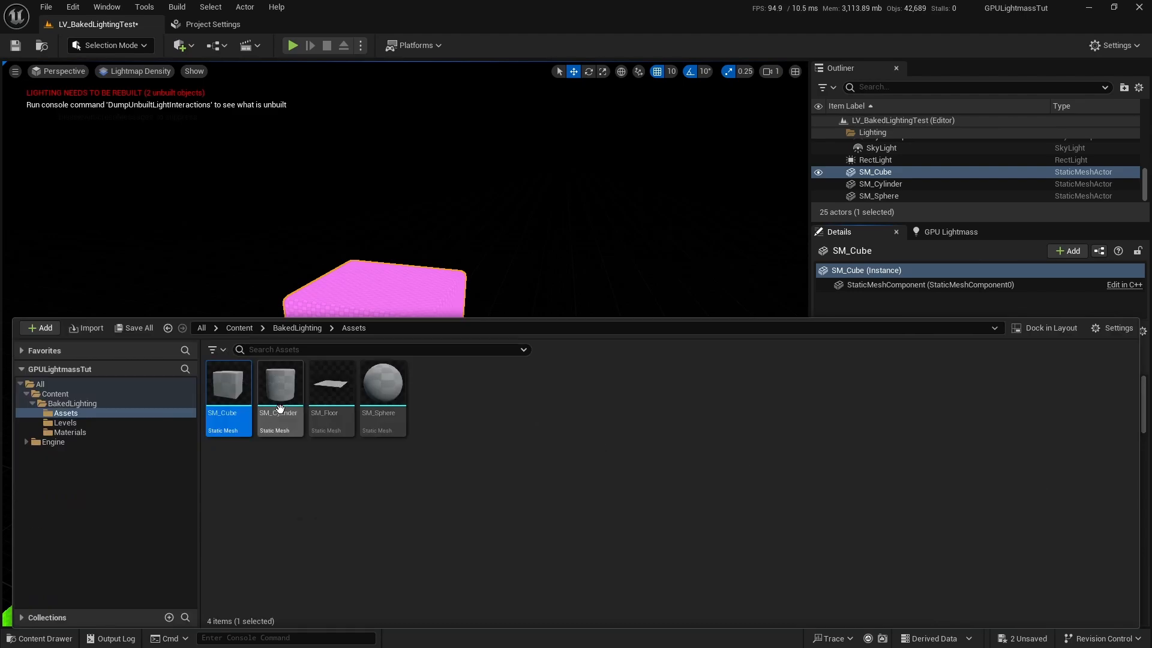
{"action": "double_click", "coordinate": [248, 412]}
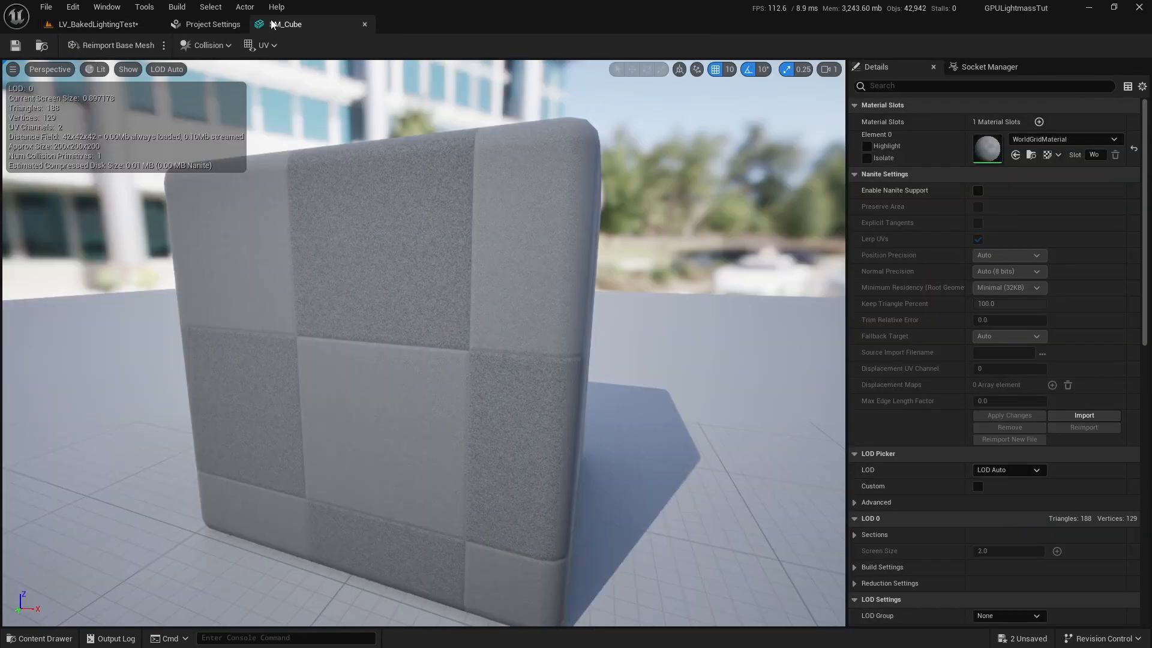
{"action": "scroll", "coordinate": [954, 420], "scroll_direction": "down", "scroll_amount": 6}
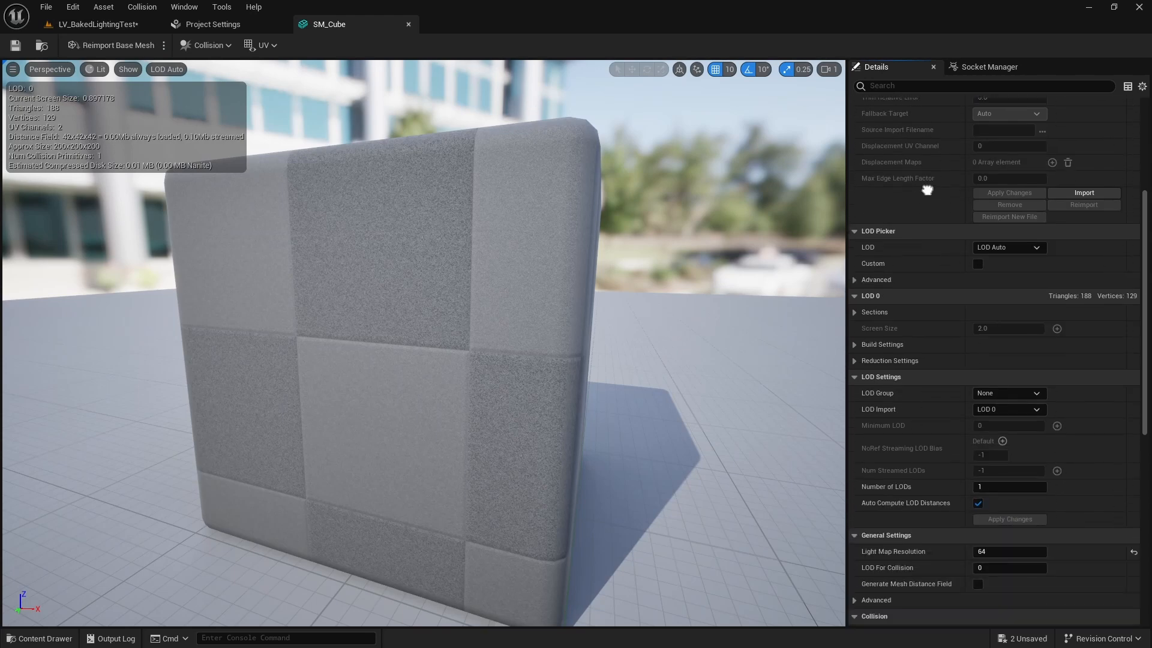
{"action": "scroll", "coordinate": [935, 253], "scroll_direction": "down", "scroll_amount": 2}
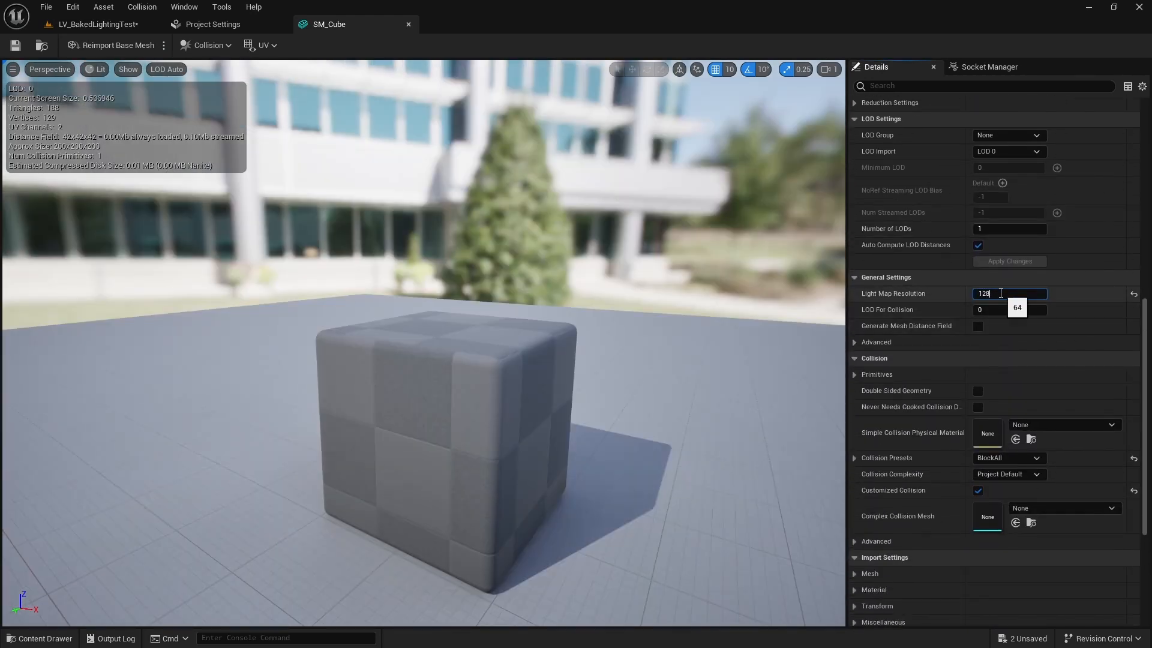
{"action": "left_click", "coordinate": [1022, 338]}
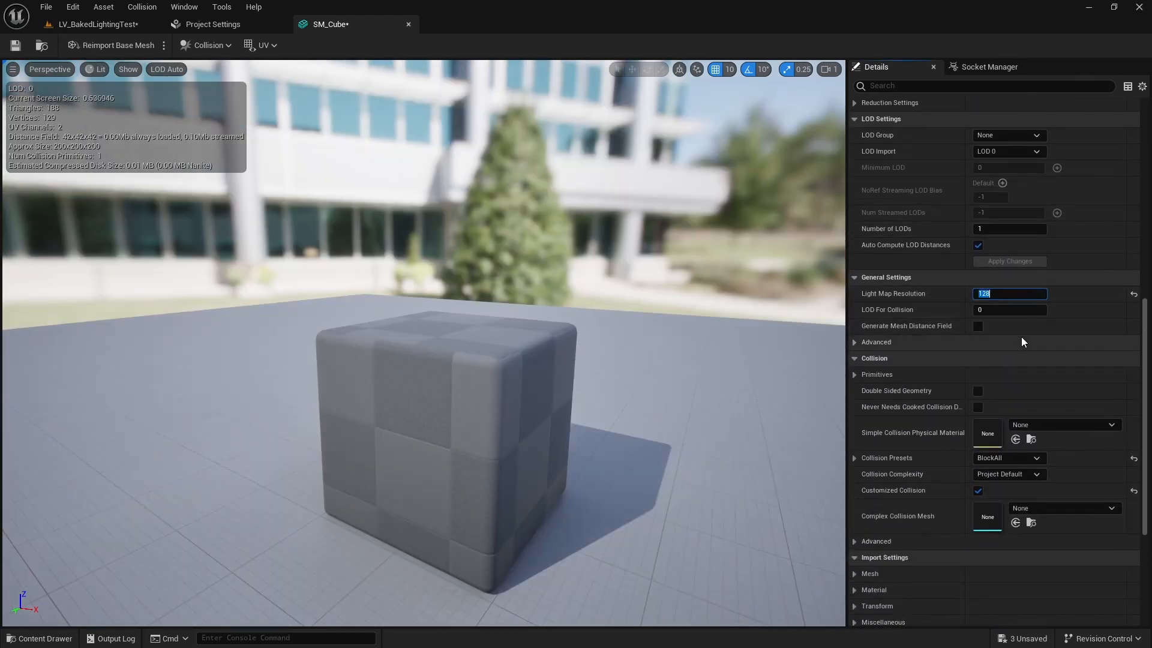
{"action": "left_click", "coordinate": [13, 48]}
{"action": "left_click", "coordinate": [96, 24]}
{"action": "scroll", "coordinate": [569, 386], "scroll_direction": "up", "scroll_amount": 4}
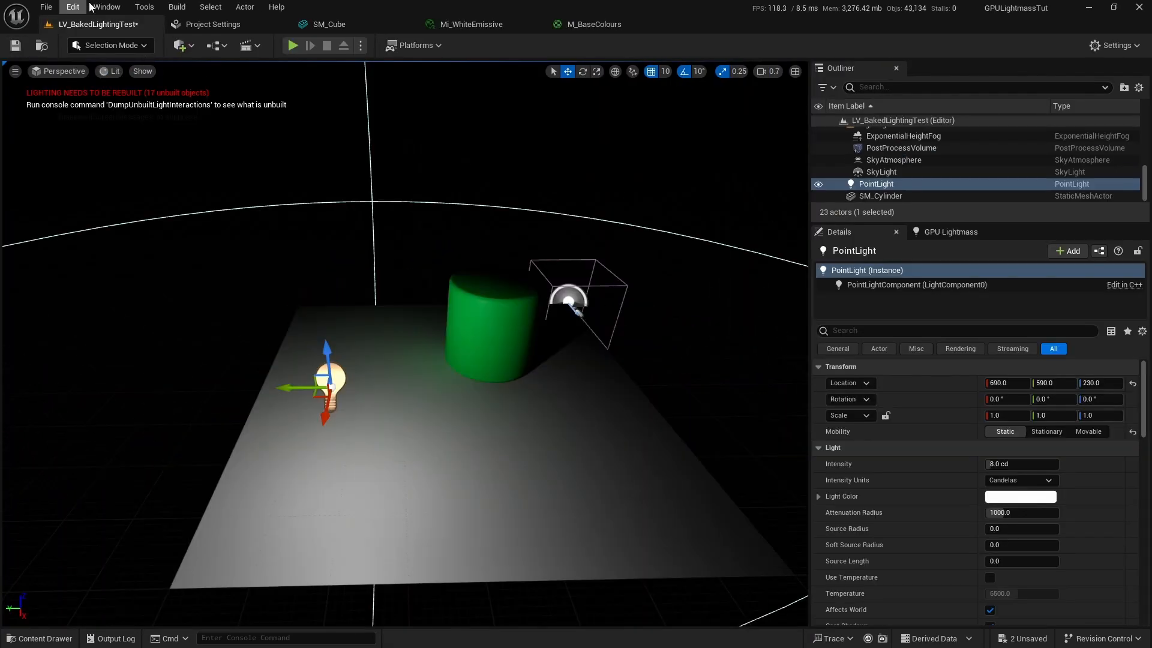
Open the World Settings and enable Force No Precomputed Lighting in the advanced Lightmass options, accepting the message.
{"action": "left_click", "coordinate": [107, 6]}
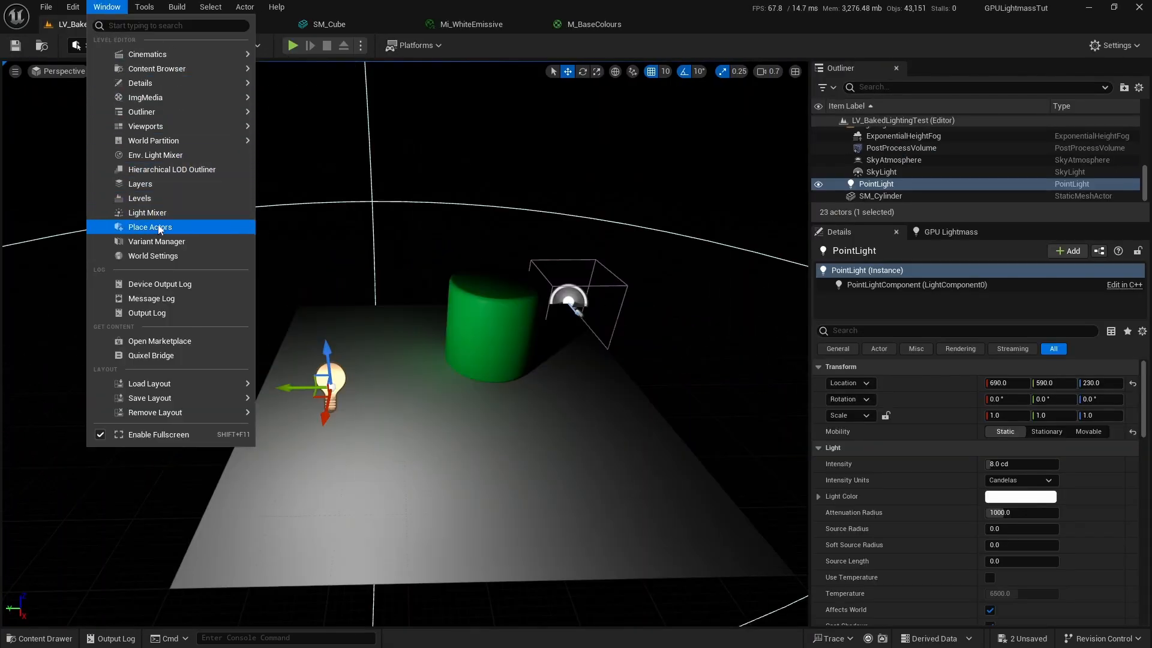
{"action": "left_click", "coordinate": [174, 256]}
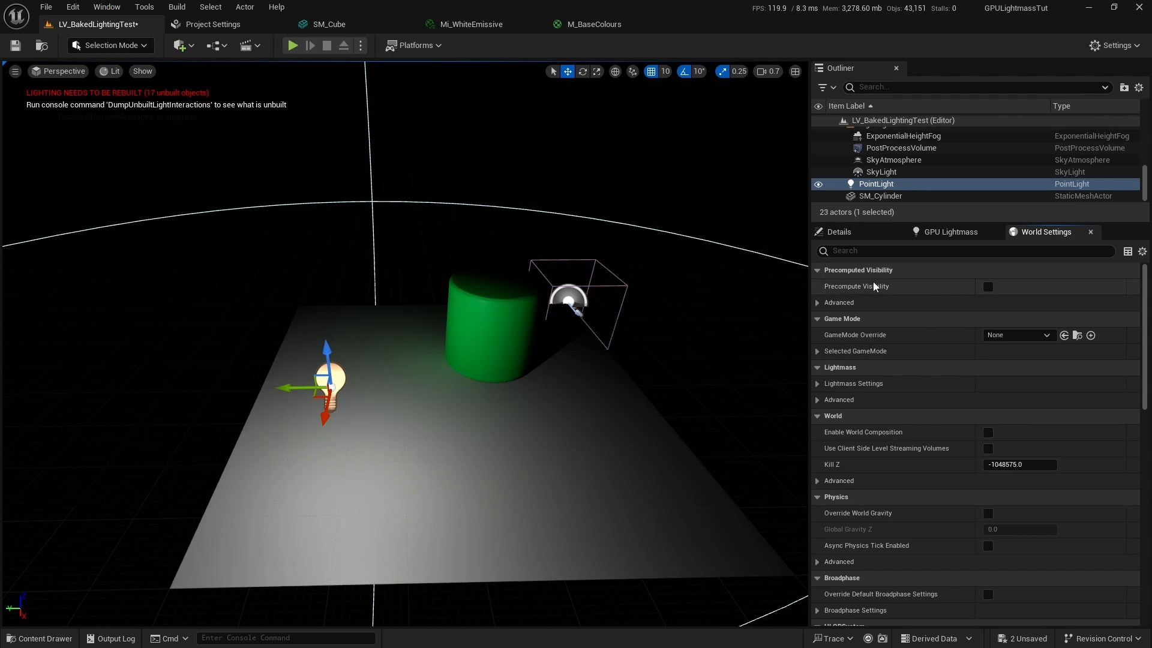
{"action": "scroll", "coordinate": [840, 396], "scroll_direction": "down", "scroll_amount": 3}
{"action": "left_click", "coordinate": [818, 333]}
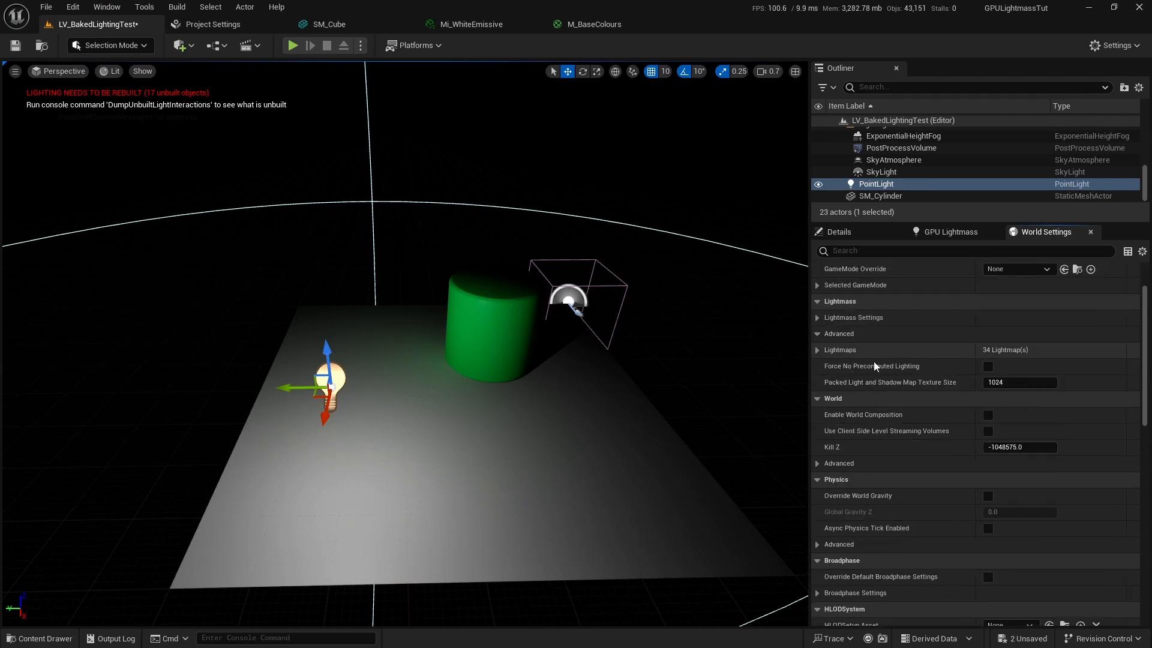
{"action": "left_click", "coordinate": [988, 367]}
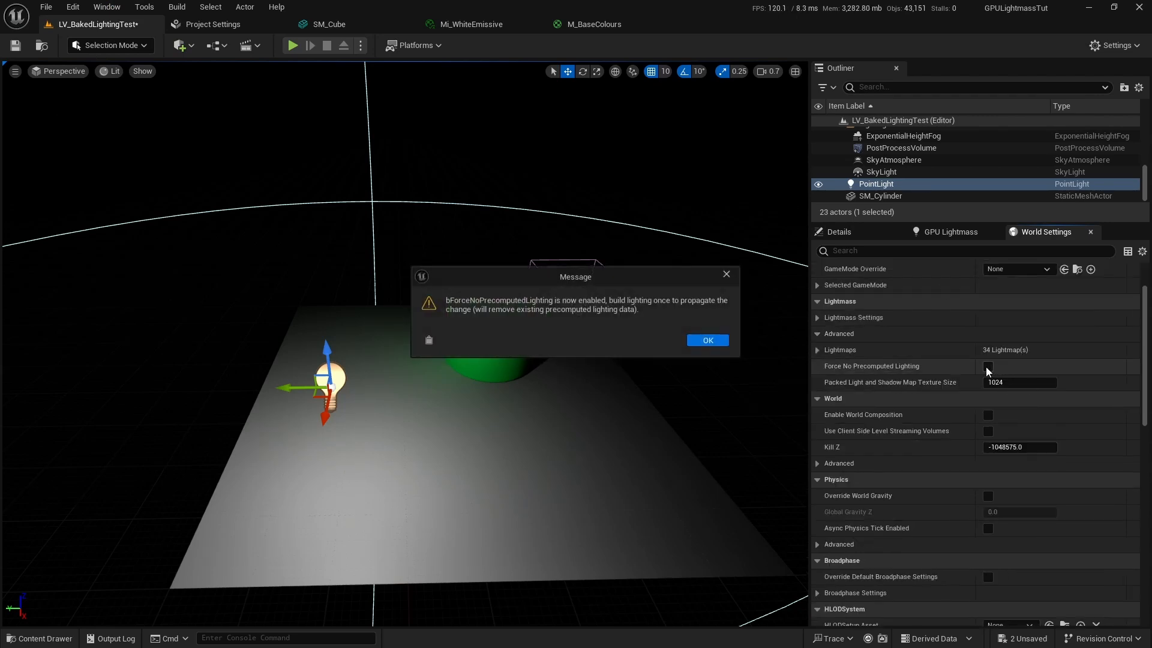
{"action": "left_click", "coordinate": [707, 341]}
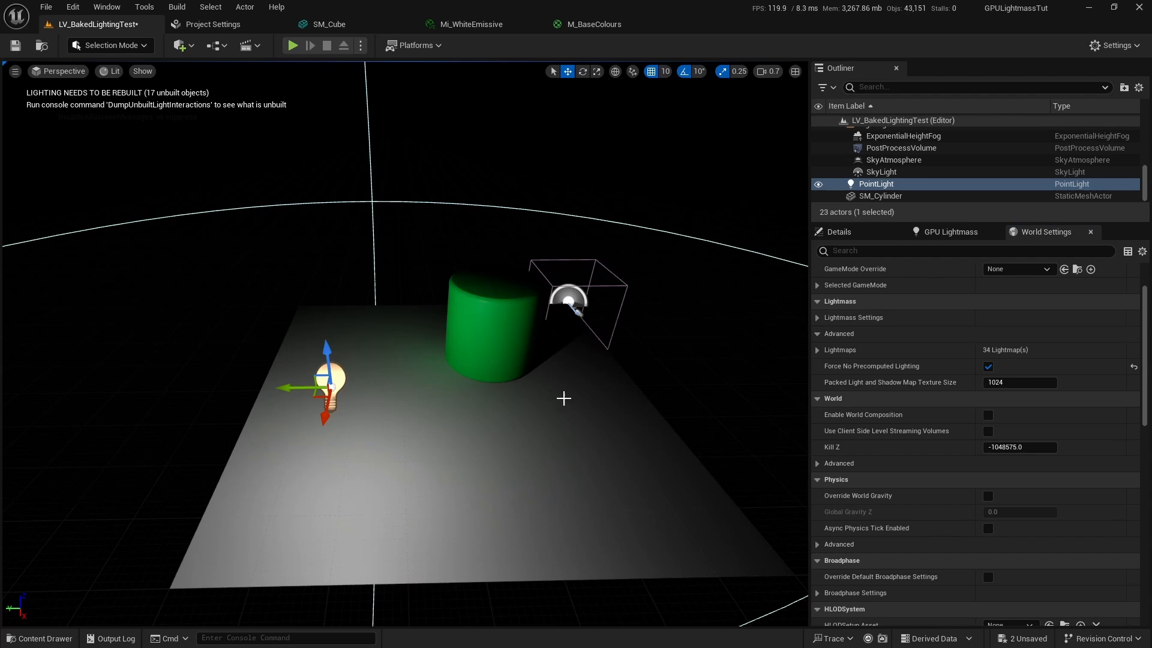
Run a lighting-only build and turn Force No Precomputed Lighting back off.
{"action": "left_click", "coordinate": [176, 5]}
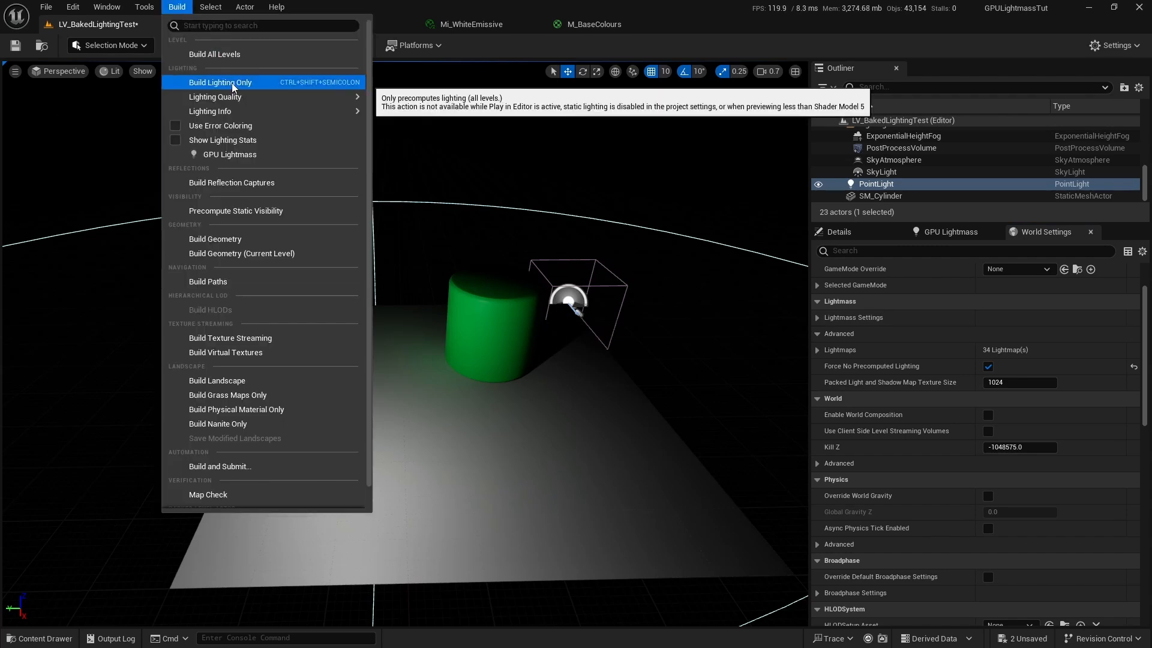
{"action": "left_click", "coordinate": [234, 89]}
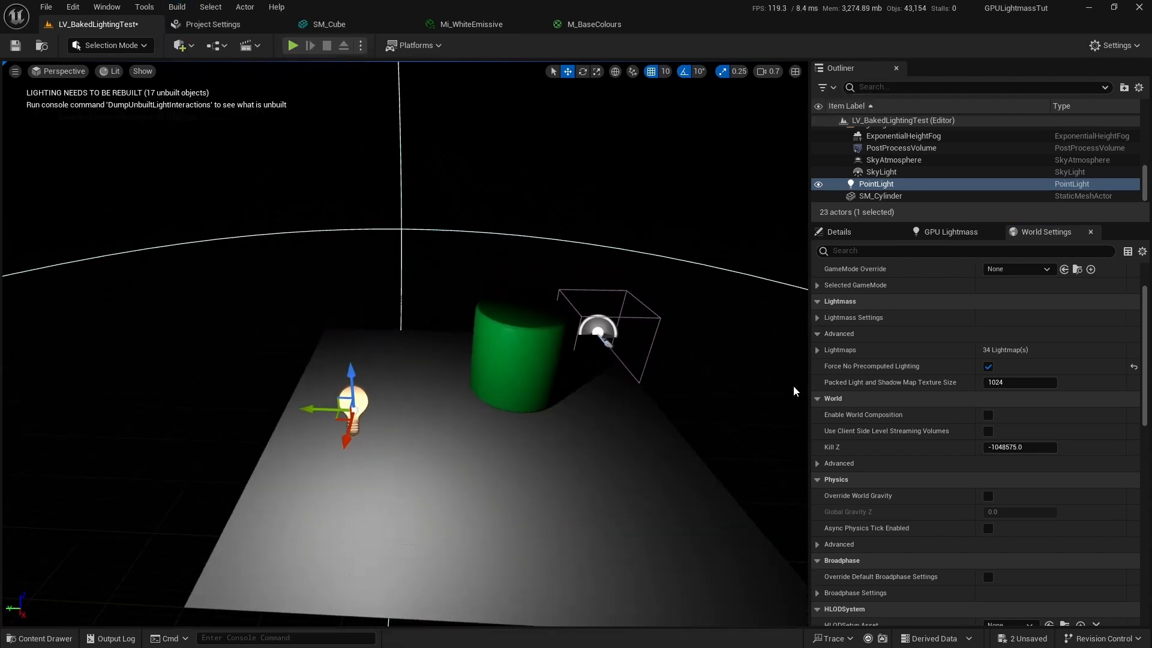
{"action": "left_click", "coordinate": [988, 366]}
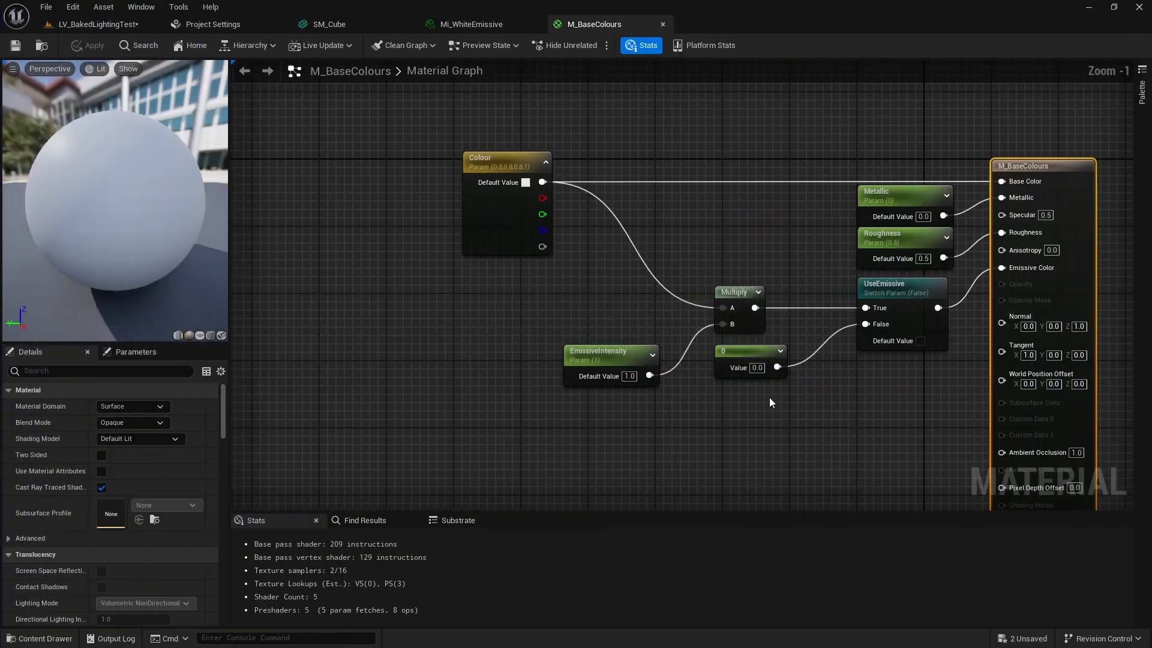
Examine the node connections leading to Emissive Color in the M_BaseColours material graph.
{"action": "right_click_drag", "start_coordinate": [617, 315], "coordinate": [496, 342]}
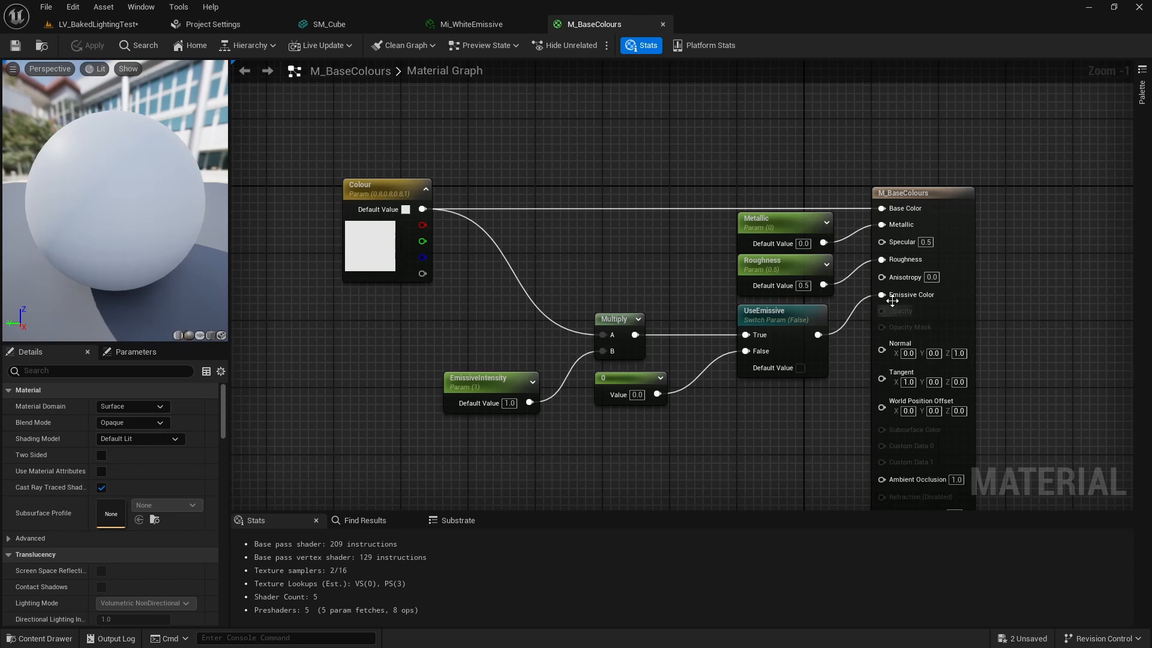
{"action": "right_click_drag", "start_coordinate": [812, 432], "coordinate": [717, 403]}
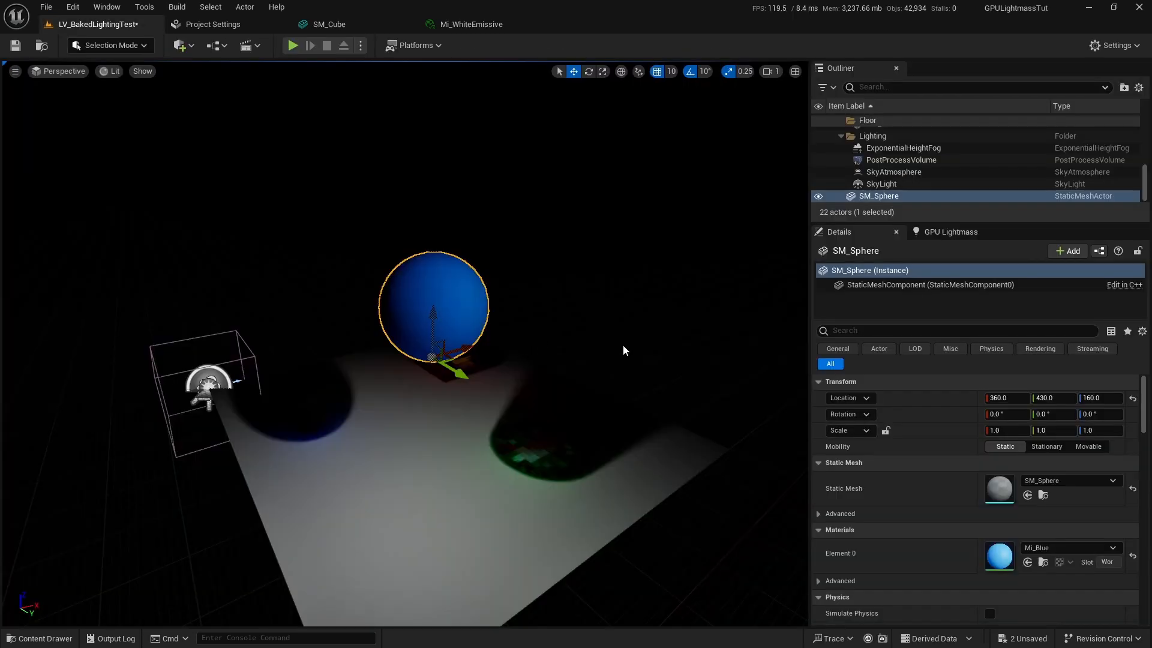
Replace the blue sphere's material with the Mi_WhiteEmissive material instance from the project content.
{"action": "right_click_drag", "start_coordinate": [624, 348], "coordinate": [605, 336]}
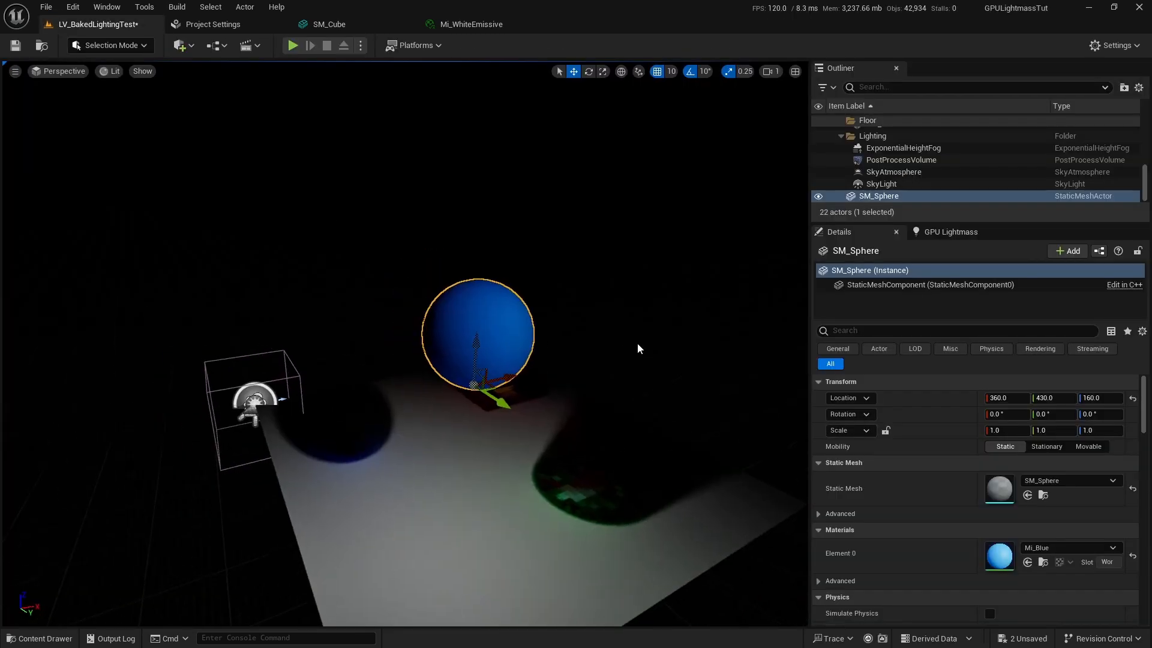
{"action": "key", "text": "ctrl+space"}
{"action": "key", "text": "ctrl+space"}
{"action": "right_click_drag", "start_coordinate": [498, 384], "coordinate": [497, 398]}
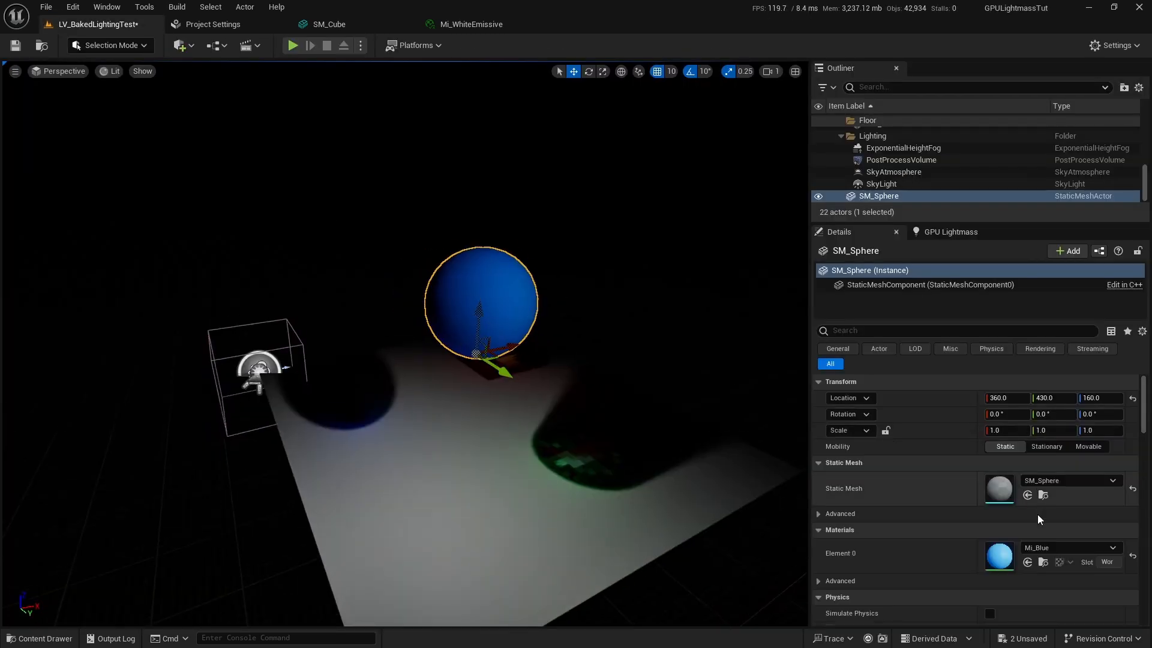
{"action": "left_click", "coordinate": [1028, 563]}
Build the lighting with GPU Lightmass and view the emissive sphere's baked light on the floor.
{"action": "left_click", "coordinate": [951, 231]}
{"action": "left_click", "coordinate": [853, 249]}
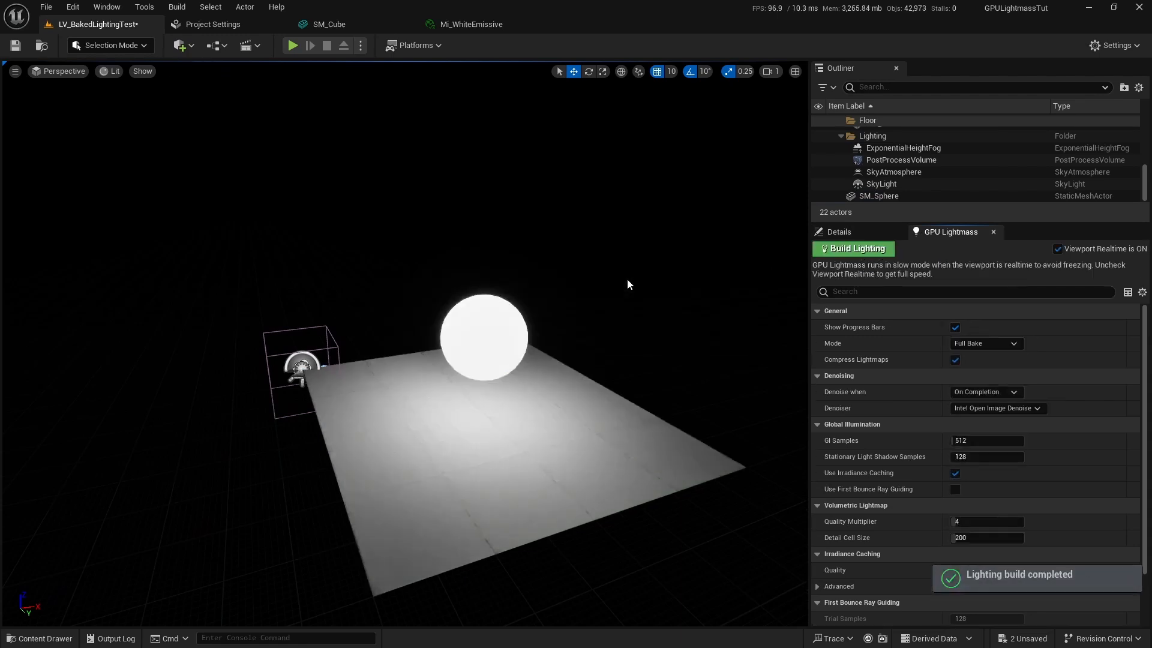
{"action": "right_click_drag", "start_coordinate": [627, 279], "coordinate": [600, 279]}
{"action": "key", "text": "d"}
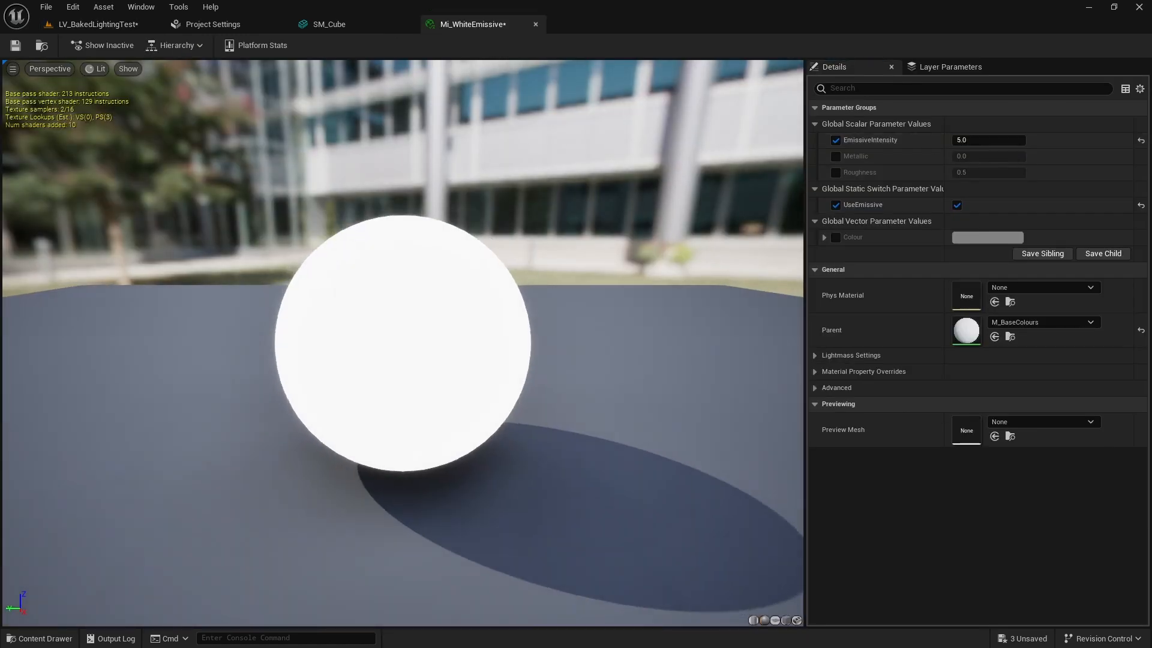
Try the Emissive Boost and Diffuse Boost overrides in Mi_WhiteEmissive's Lightmass settings, then disable both again.
{"action": "left_click", "coordinate": [814, 355]}
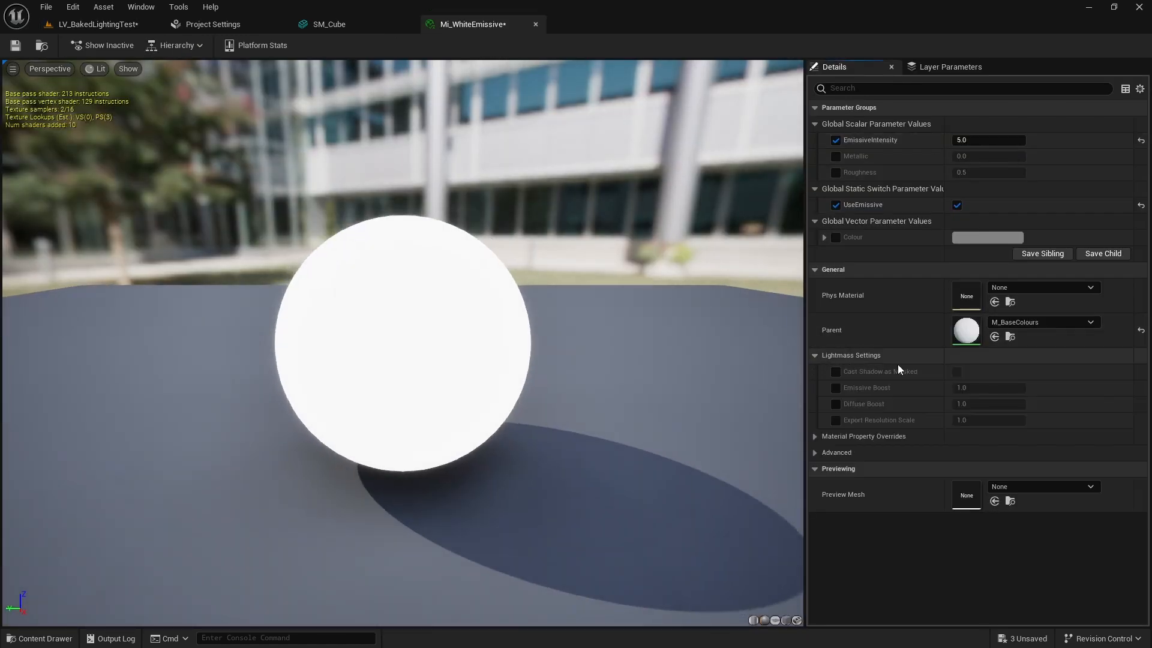
{"action": "left_click", "coordinate": [836, 388]}
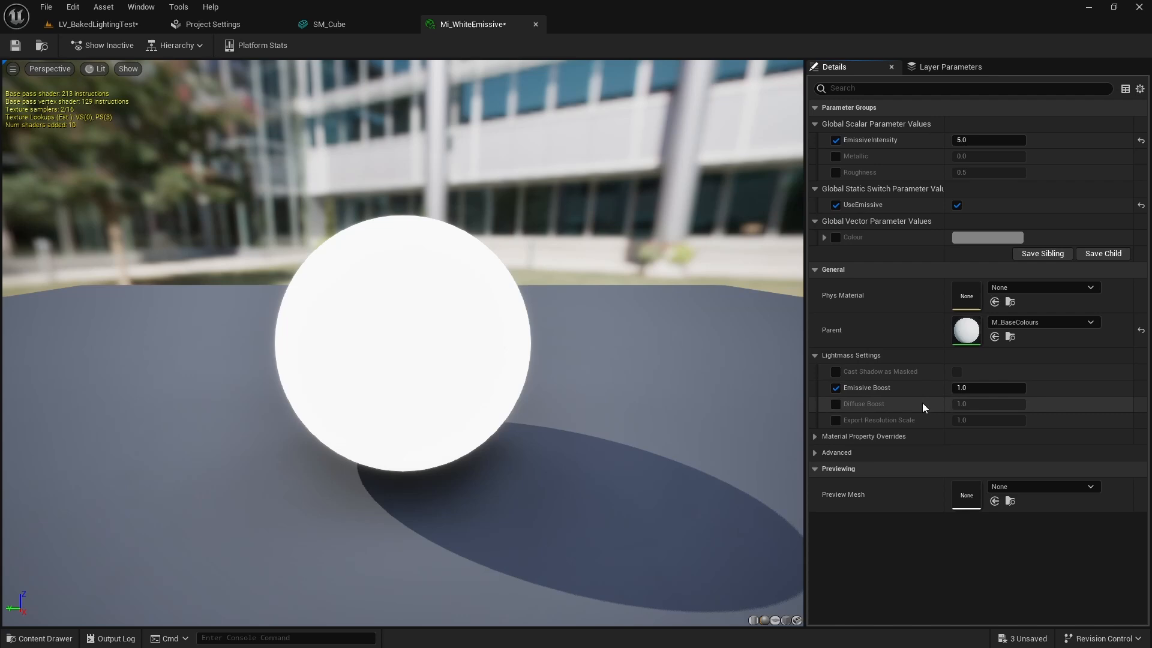
{"action": "left_click", "coordinate": [836, 404]}
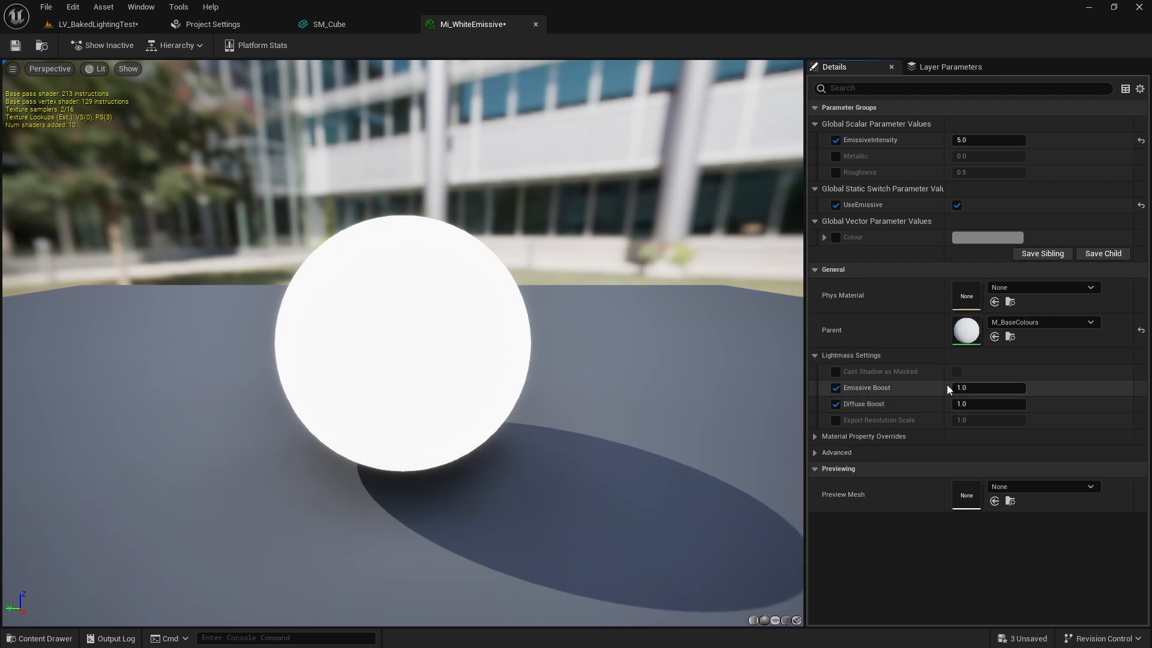
{"action": "left_click", "coordinate": [837, 405]}
{"action": "left_click", "coordinate": [835, 388]}
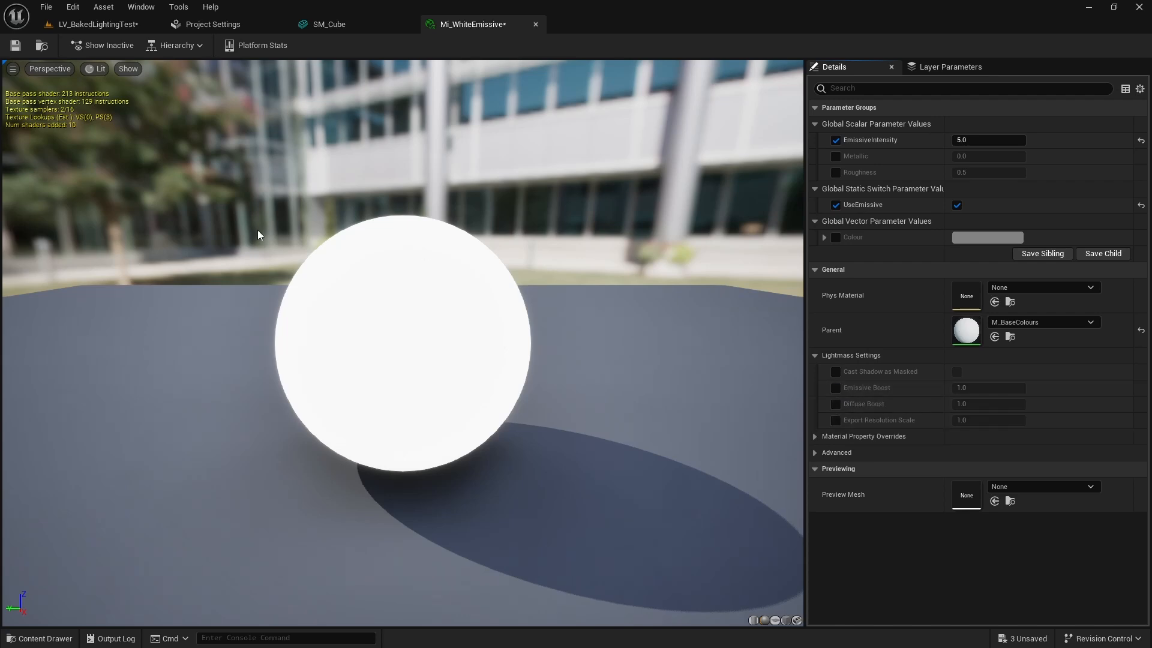
Save the Mi_WhiteEmissive material instance and return to the level.
{"action": "left_click", "coordinate": [20, 48]}
{"action": "left_click", "coordinate": [131, 26]}
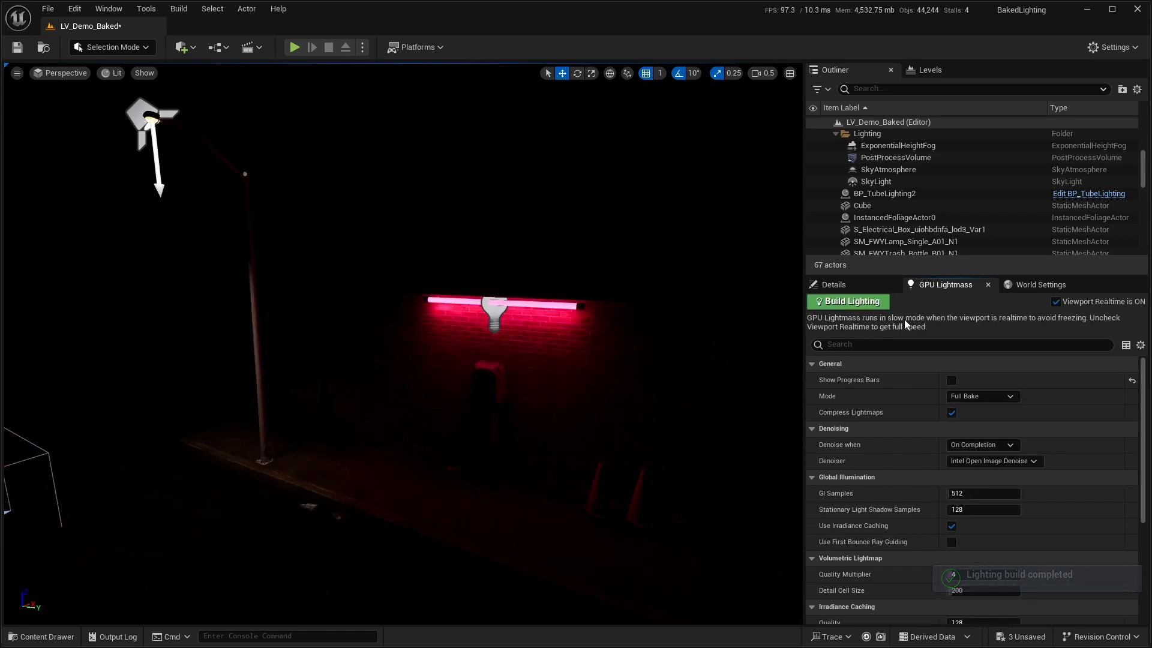
Select the pink tube light on the wall in the LV_Demo_Baked level.
{"action": "right_click_drag", "start_coordinate": [540, 336], "coordinate": [564, 351]}
{"action": "key", "text": "w"}
{"action": "key", "text": "s"}
{"action": "left_click", "coordinate": [497, 278]}
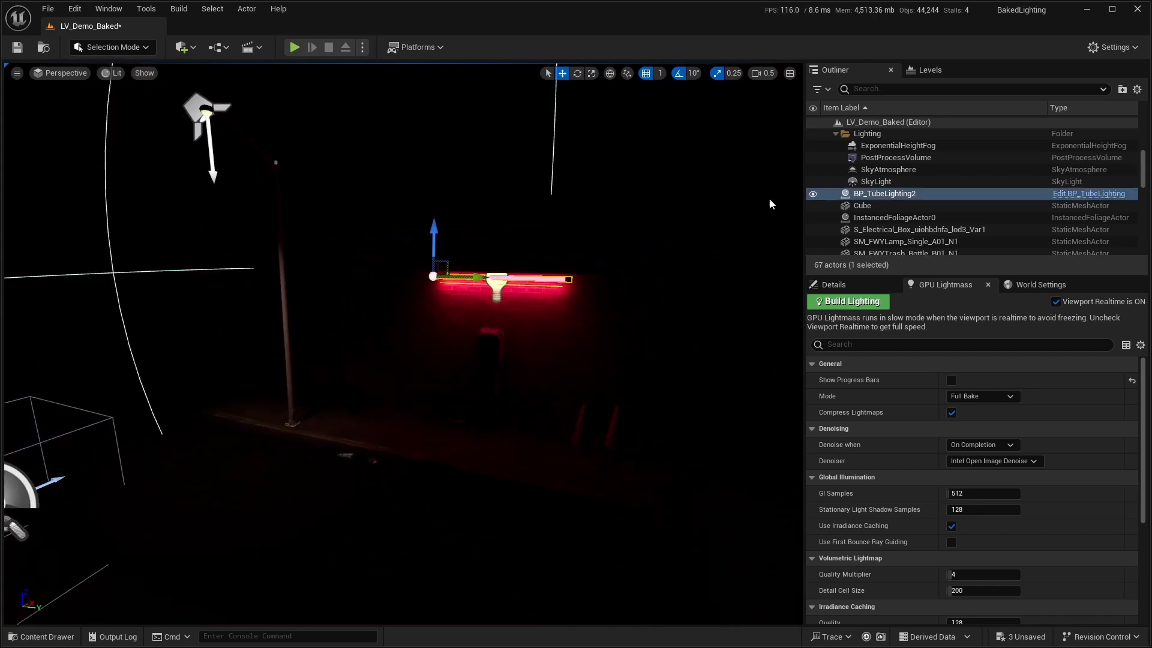